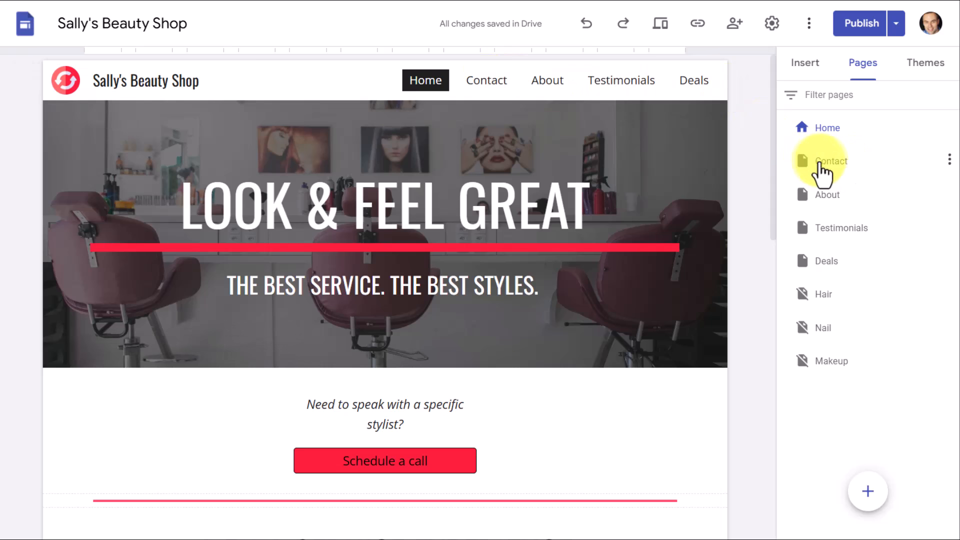
# Step: Move the Contact page below Deals in the page list and rename it Connect, leaving its custom path empty
pyautogui.moveTo(828, 169); pyautogui.dragTo(829, 276)
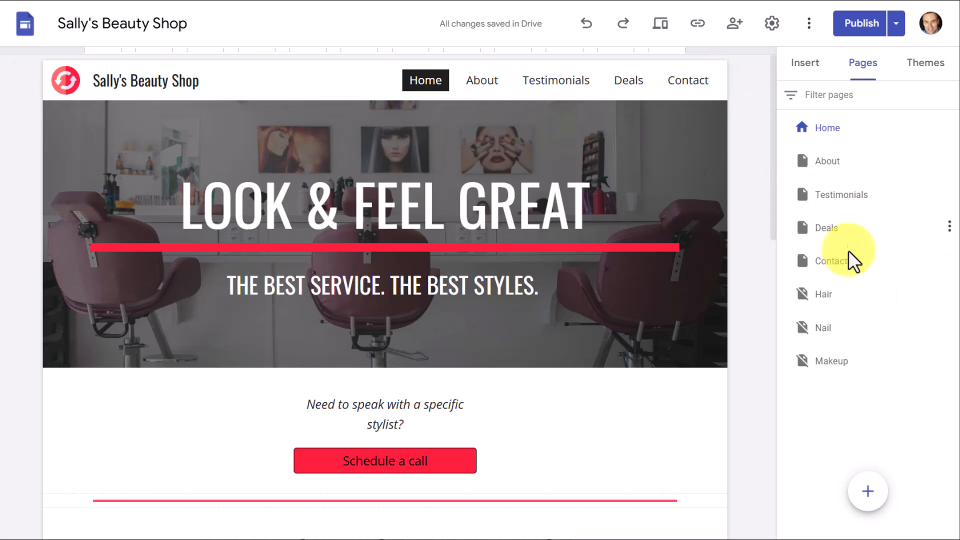
pyautogui.click(950, 258)
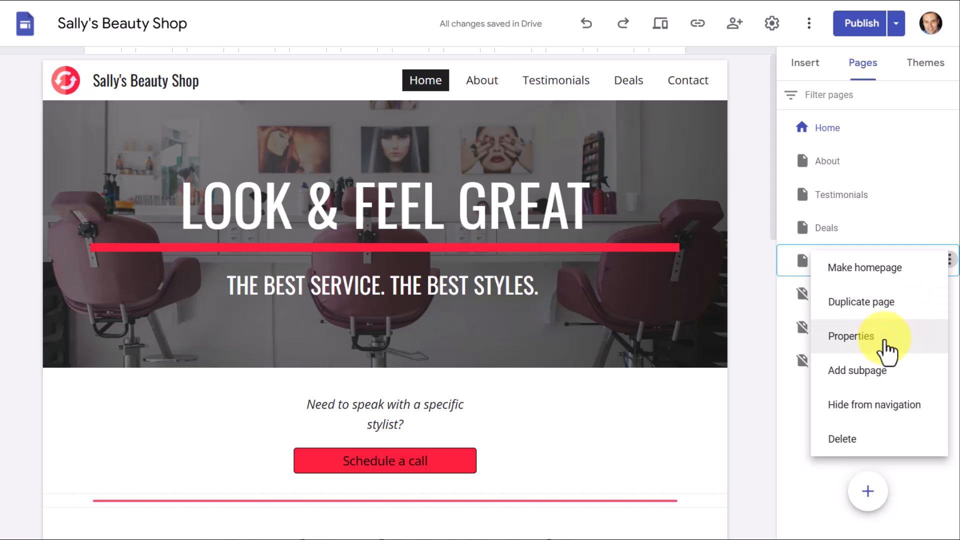
pyautogui.click(872, 340)
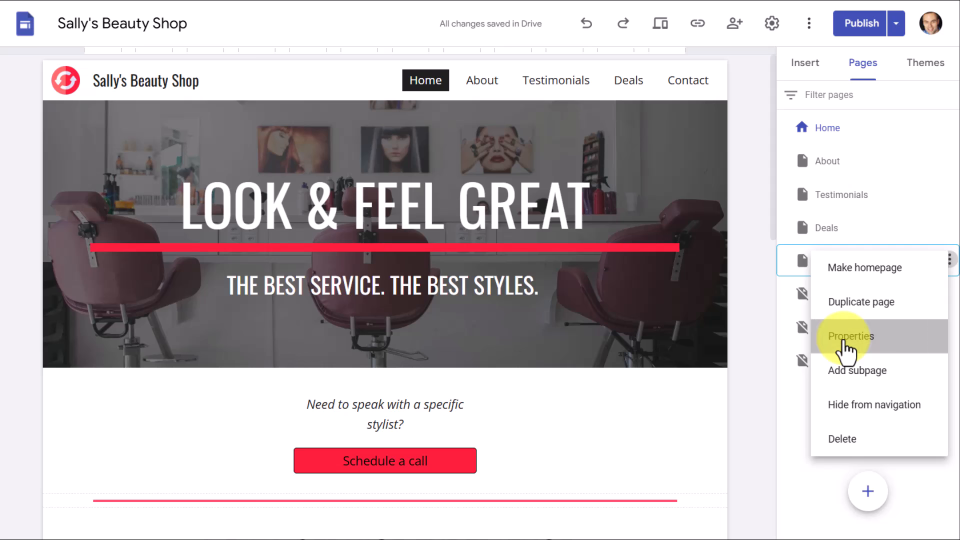
pyautogui.press('BackSpace')
pyautogui.press('BackSpace')
pyautogui.press('BackSpace')
pyautogui.press('BackSpace')
pyautogui.write('nect')
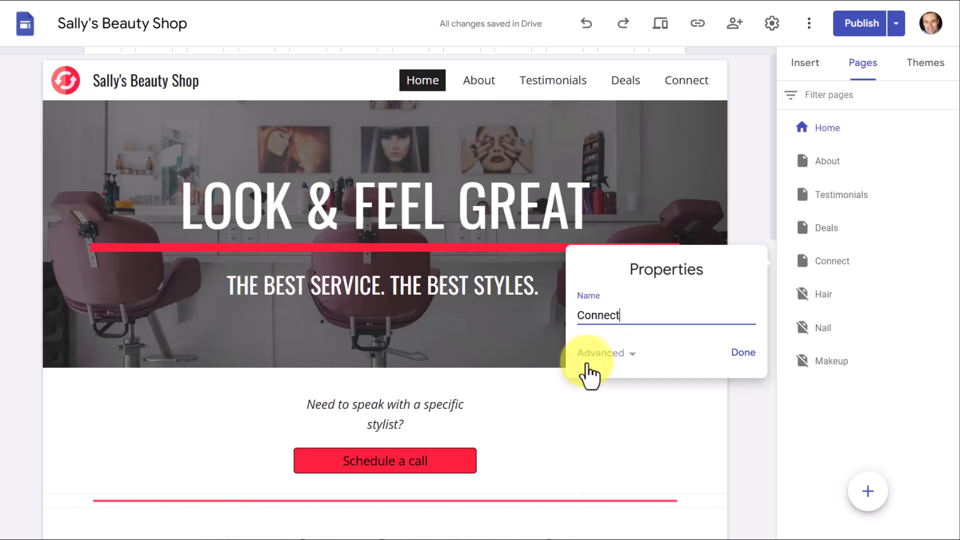
pyautogui.click(632, 354)
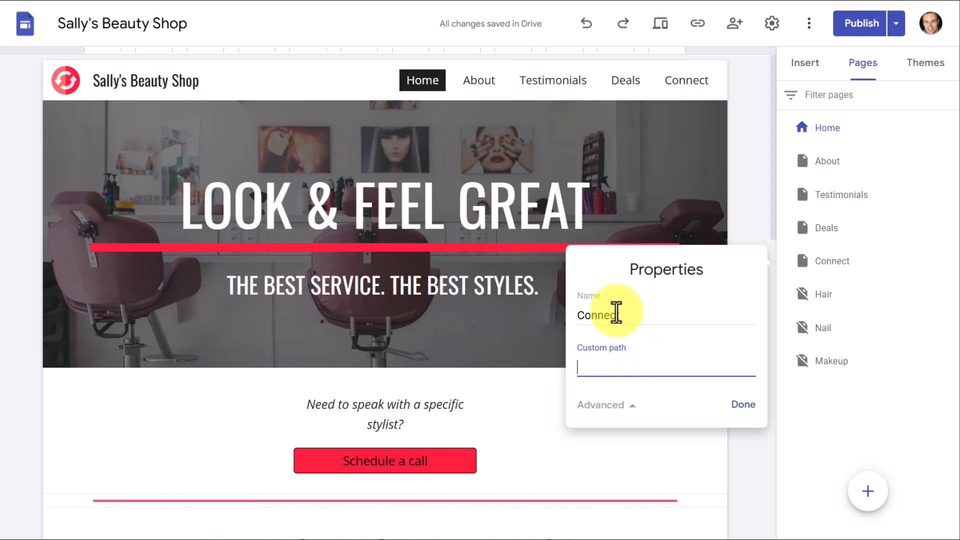
pyautogui.click(628, 407)
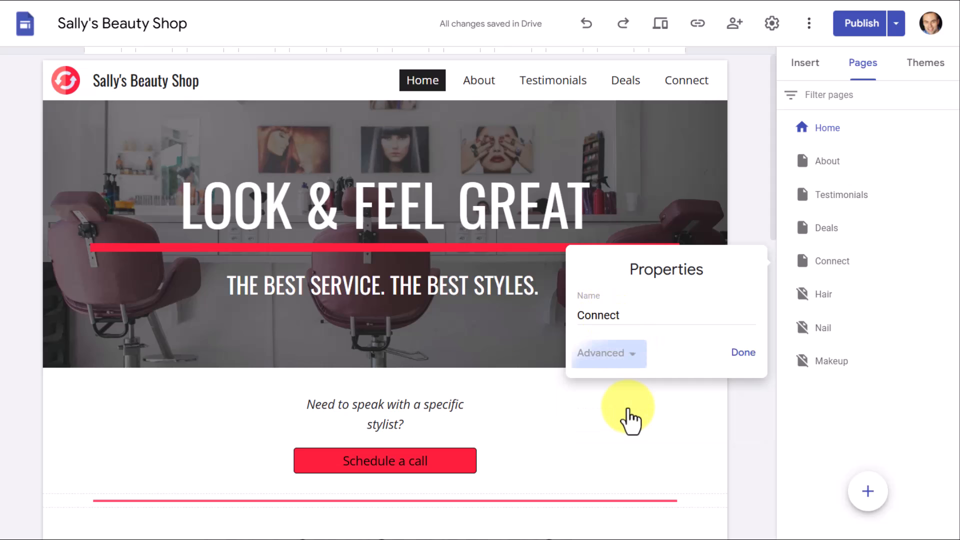
pyautogui.click(742, 354)
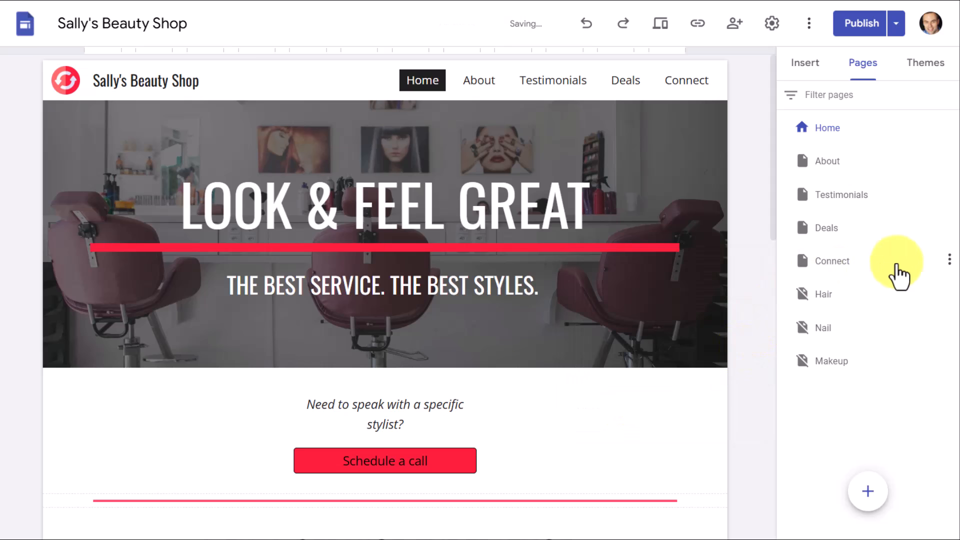
# Step: Review the Connect page's options, and open the hidden Hair page to review its options
pyautogui.click(949, 259)
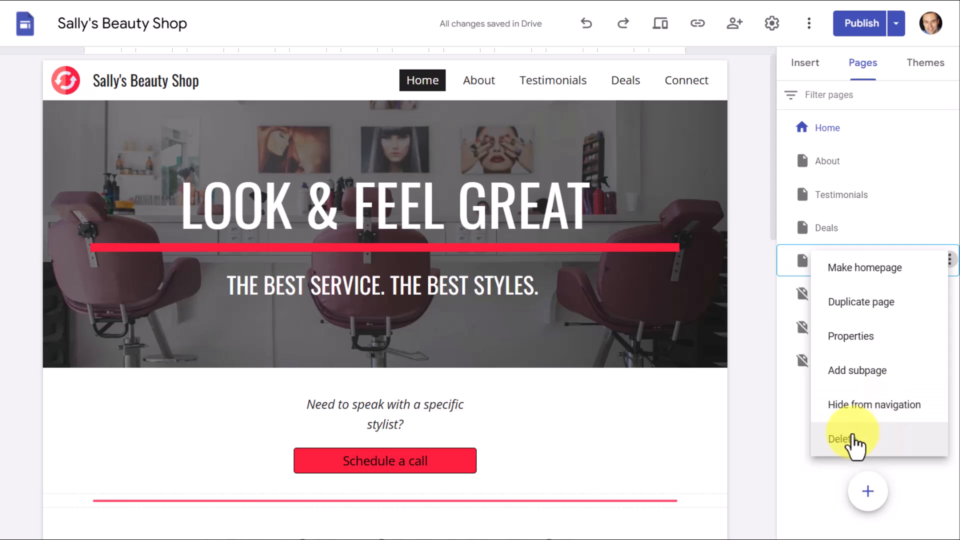
pyautogui.click(783, 423)
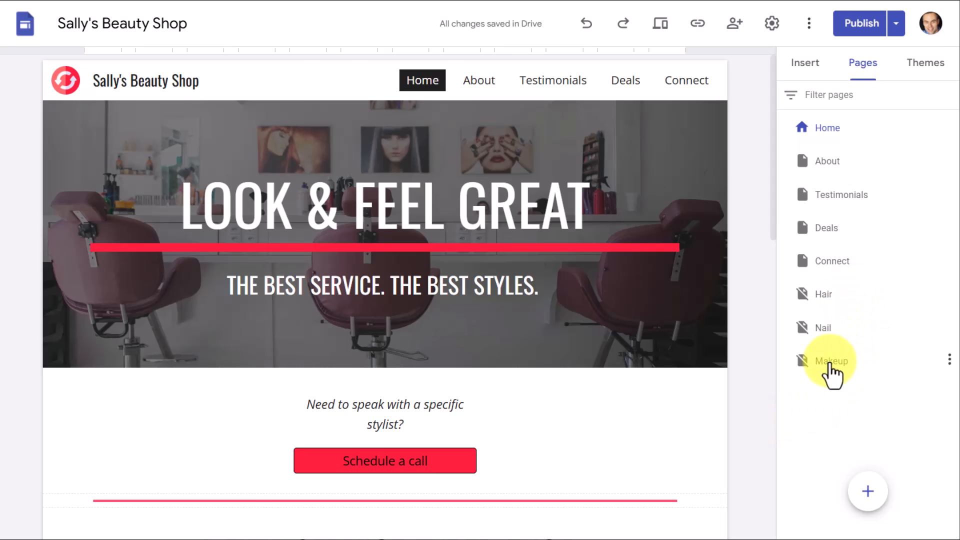
pyautogui.click(829, 300)
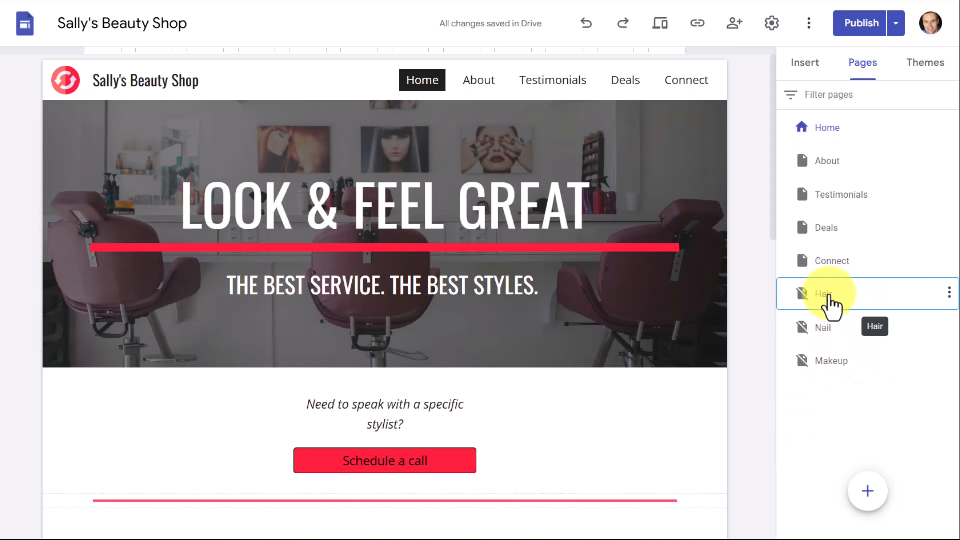
pyautogui.click(829, 299)
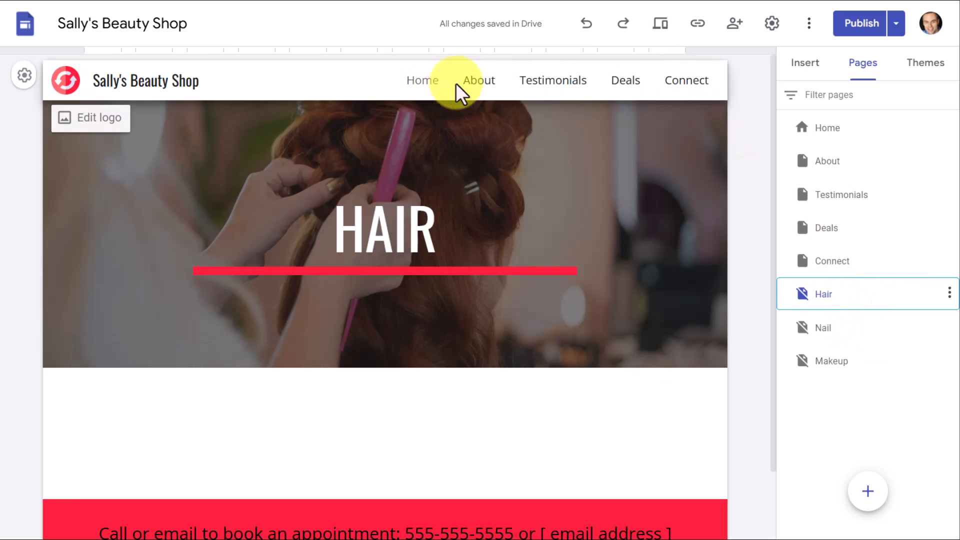
pyautogui.click(949, 293)
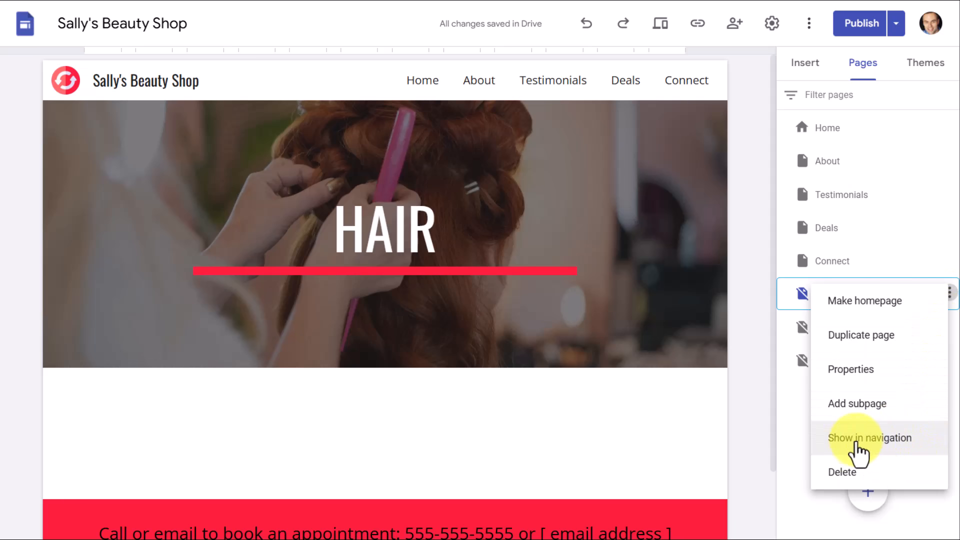
pyautogui.click(792, 424)
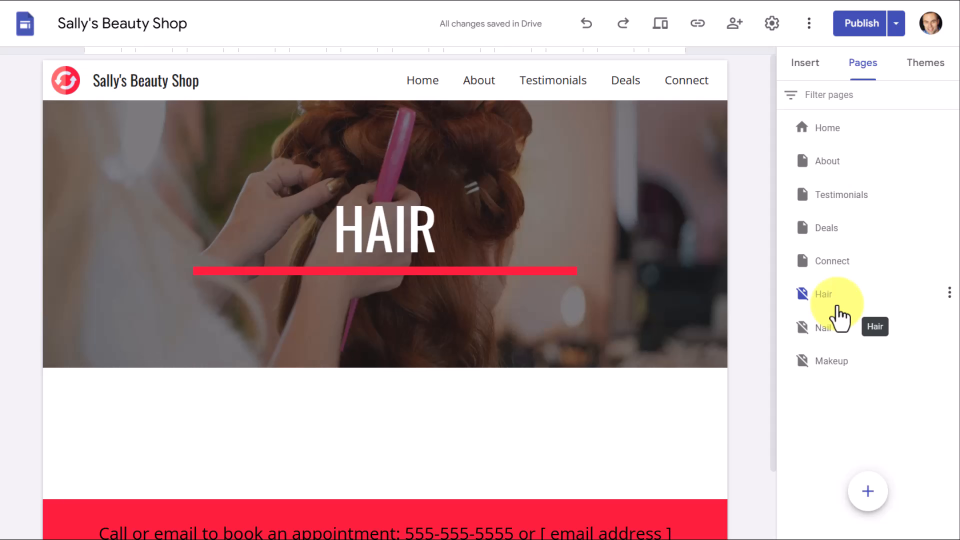
# Step: Create a new page named Services with the custom path shop and place it directly below Home
pyautogui.moveTo(867, 490)
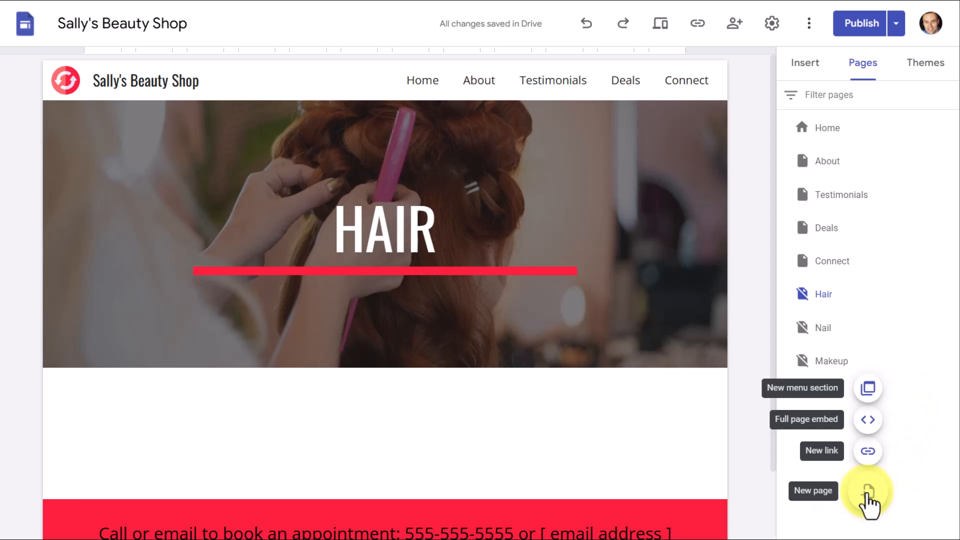
pyautogui.click(867, 495)
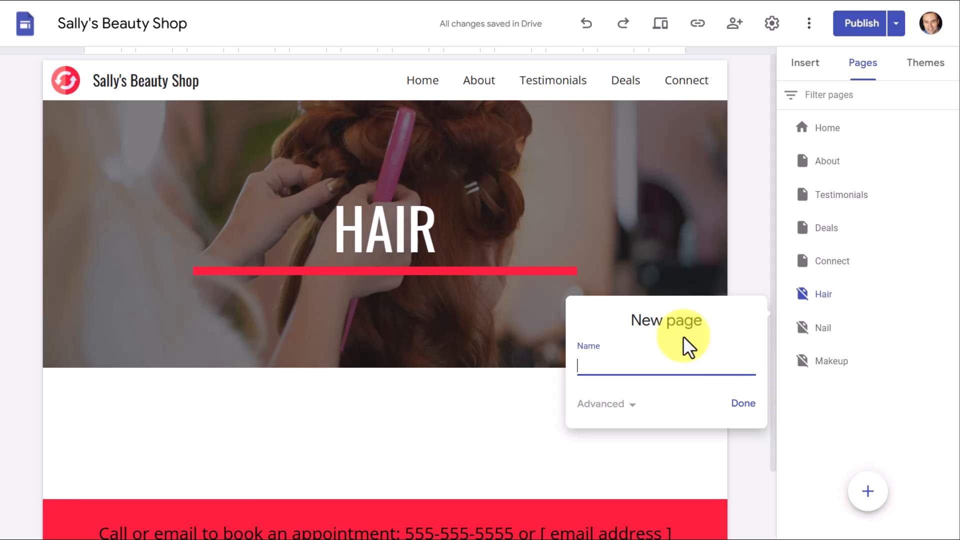
pyautogui.write('Services')
pyautogui.click(632, 407)
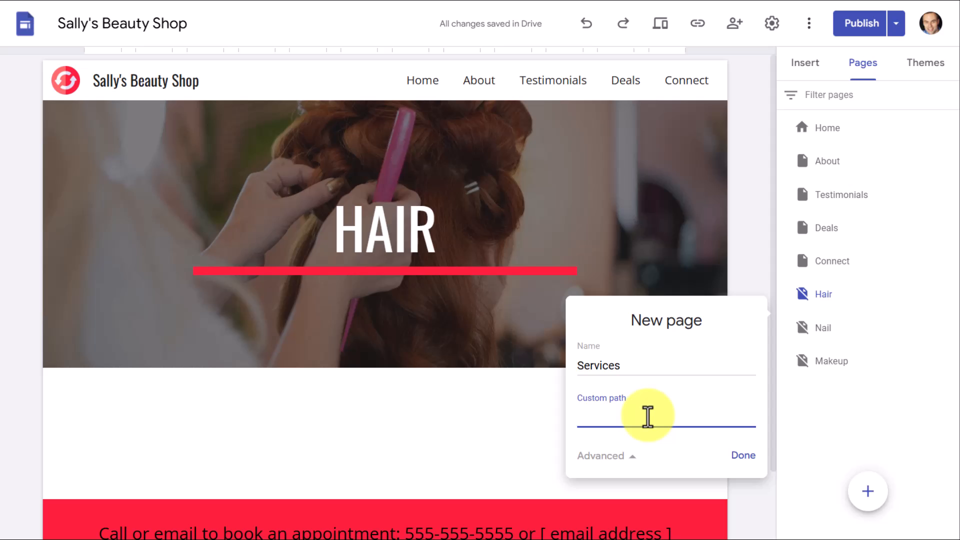
pyautogui.write('shop')
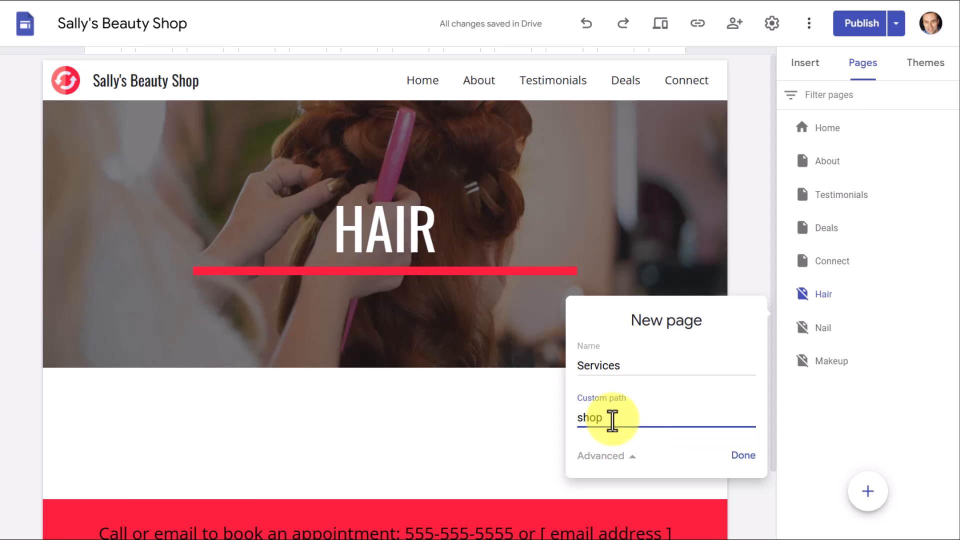
pyautogui.click(743, 455)
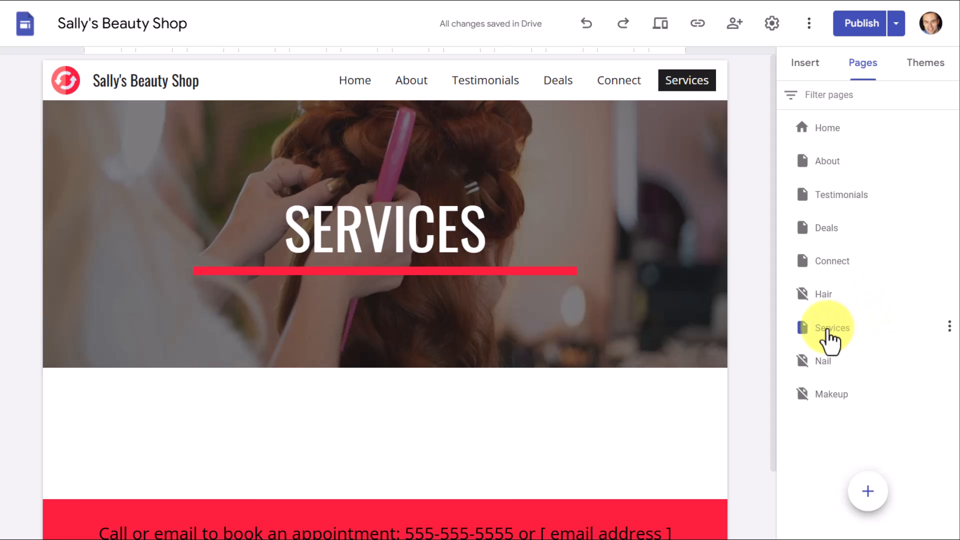
pyautogui.moveTo(827, 334); pyautogui.dragTo(827, 156)
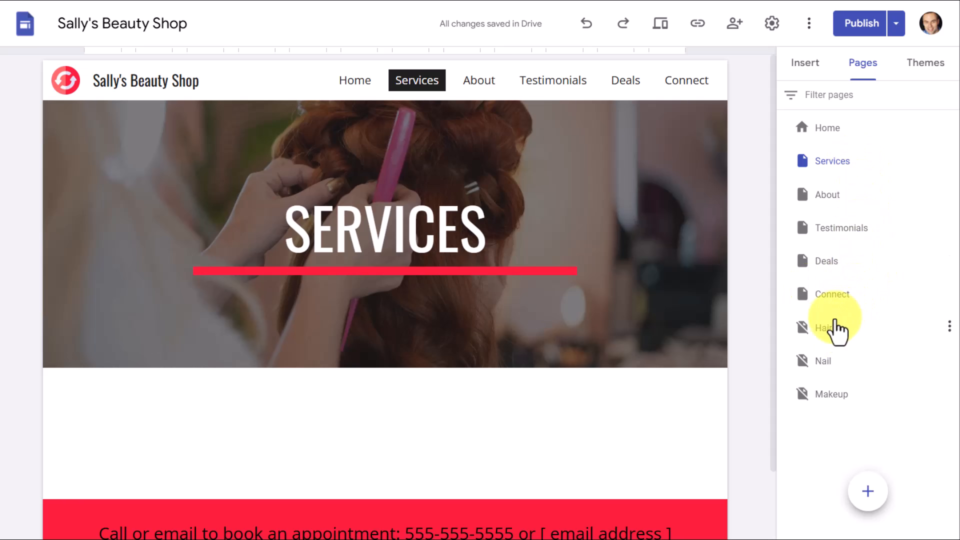
# Step: Nest the Hair, Nail and Makeup pages as subpages under Services
pyautogui.moveTo(824, 332); pyautogui.dragTo(846, 159)
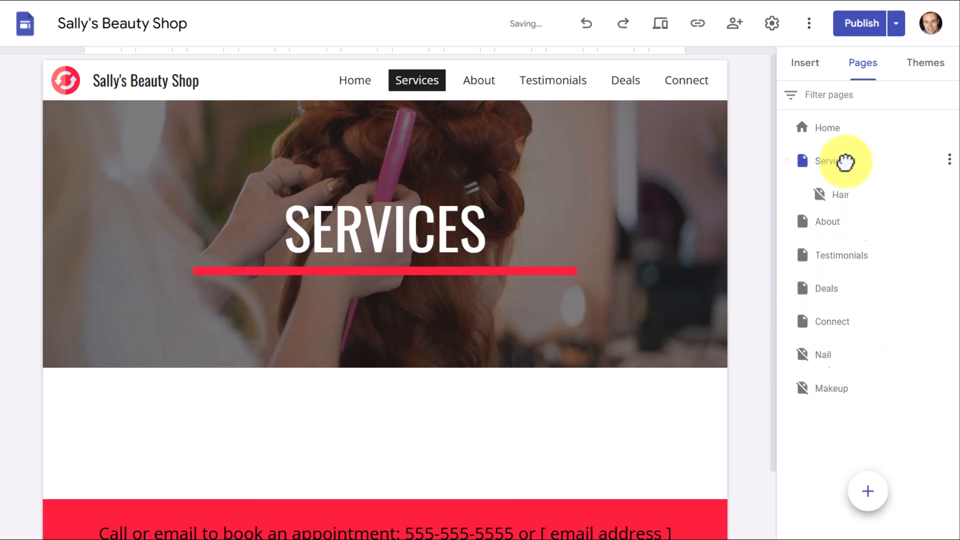
pyautogui.moveTo(832, 364); pyautogui.dragTo(849, 161)
pyautogui.moveTo(838, 400); pyautogui.dragTo(860, 169)
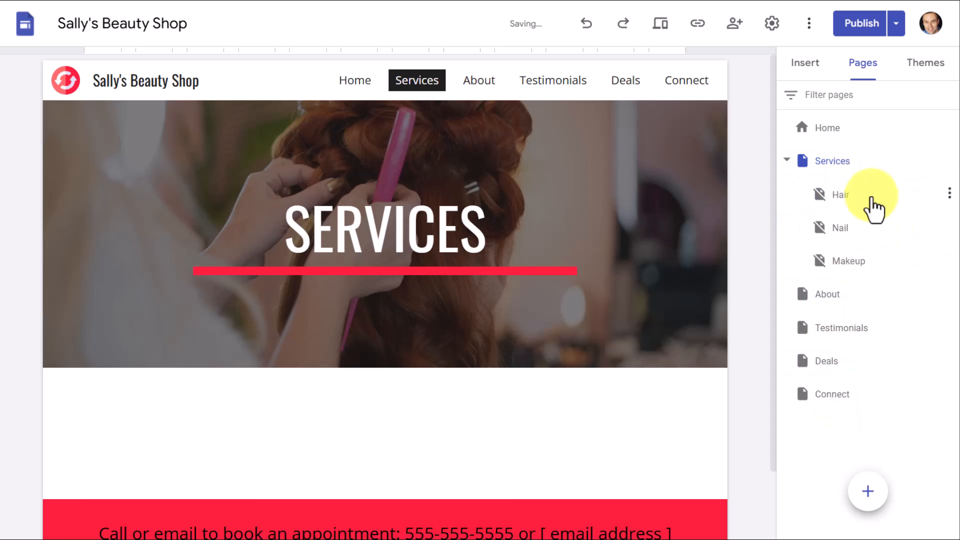
# Step: Toggle the list of subpages under Services, leaving it collapsed
pyautogui.click(788, 165)
pyautogui.click(787, 165)
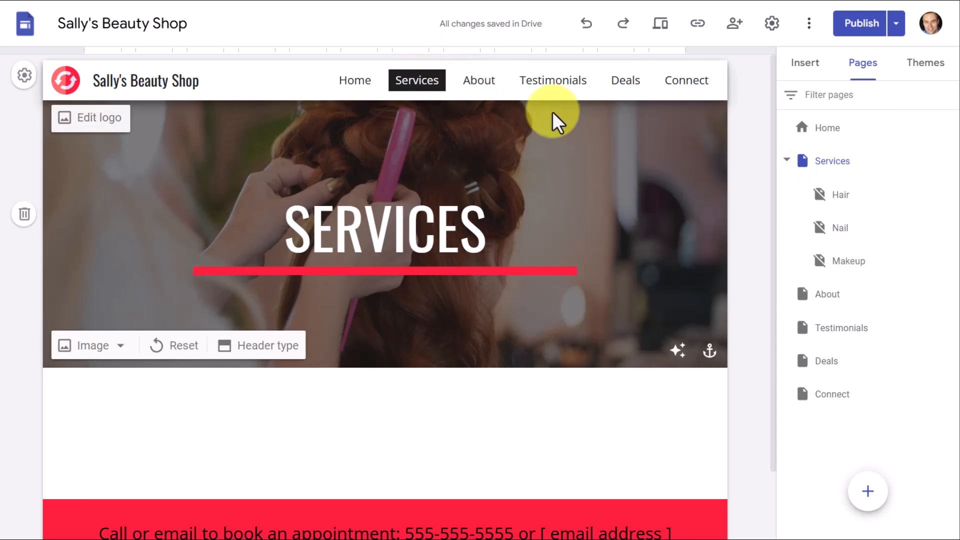
pyautogui.click(786, 161)
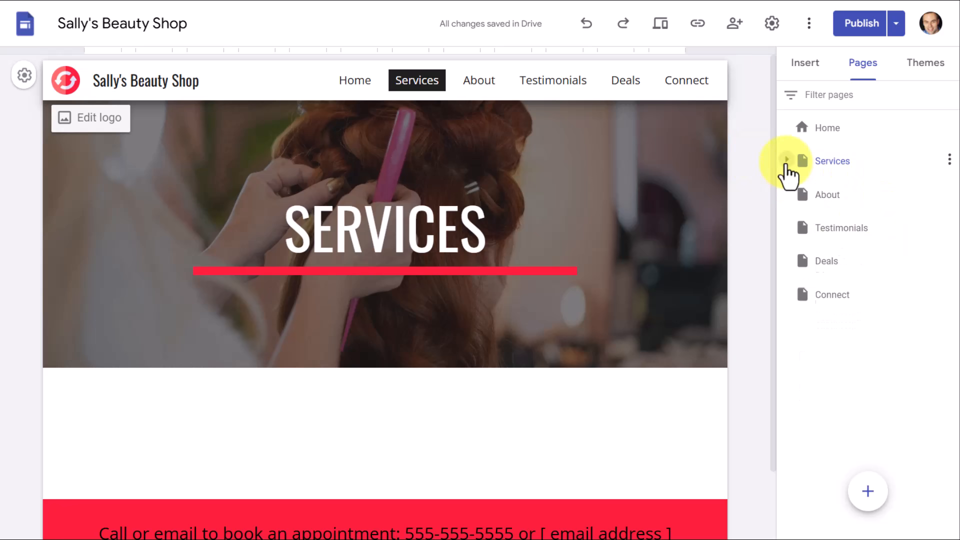
pyautogui.click(786, 160)
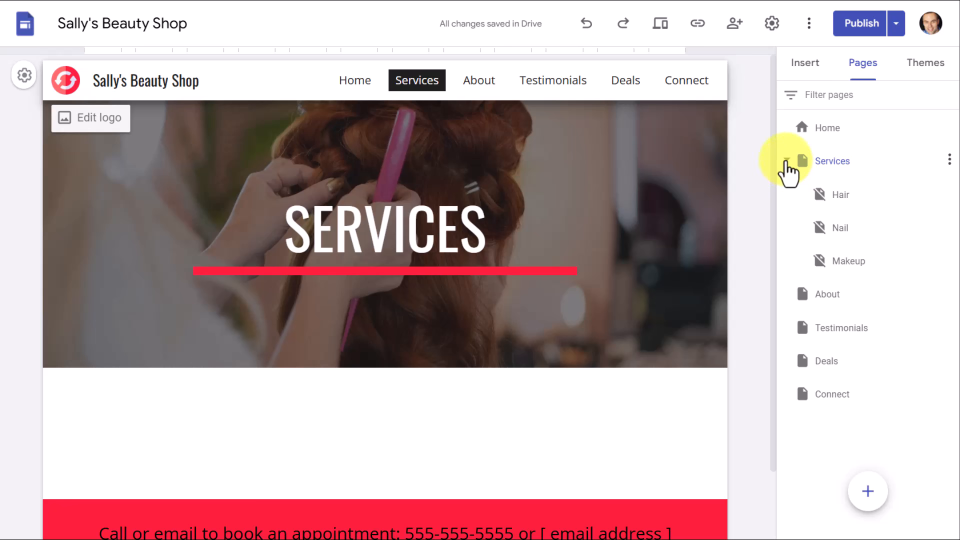
pyautogui.click(786, 161)
# Step: Add a navigation link named YouTube that points to youtube.com/simpletivity and opens in a new tab
pyautogui.moveTo(867, 499)
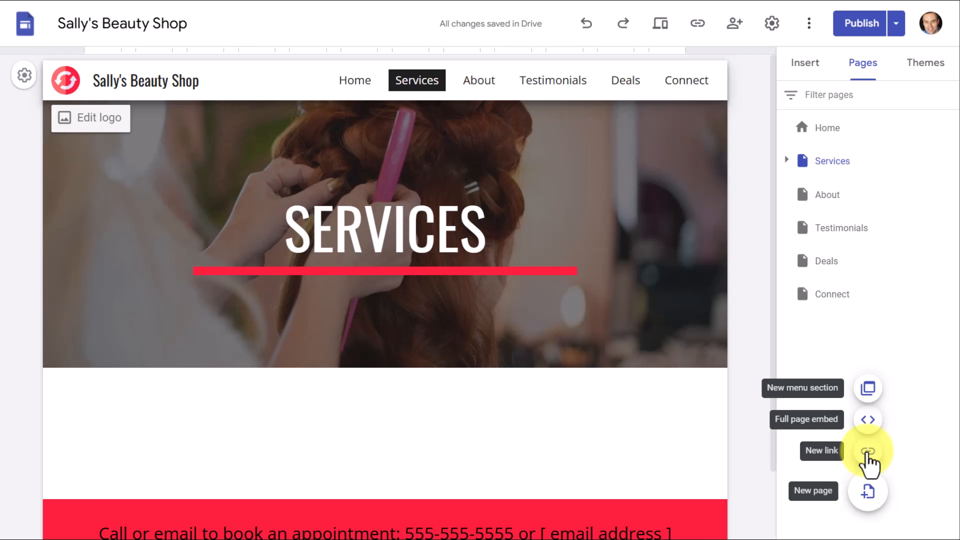
pyautogui.click(867, 451)
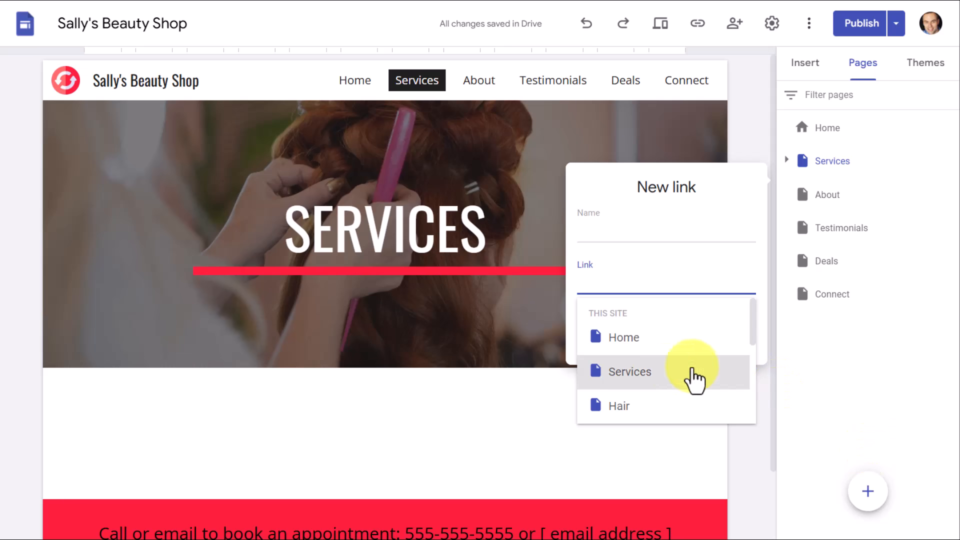
pyautogui.scroll(-5, 668, 353)
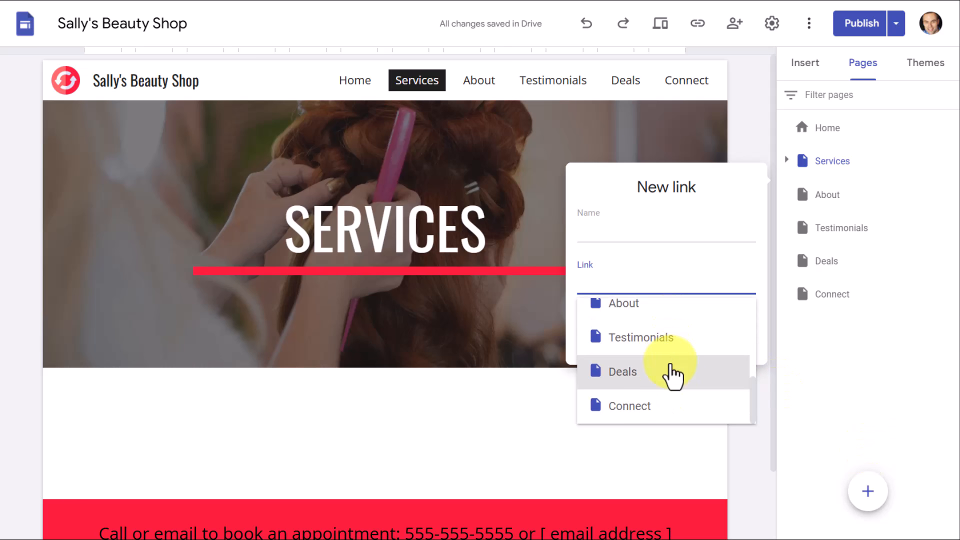
pyautogui.scroll(5, 673, 373)
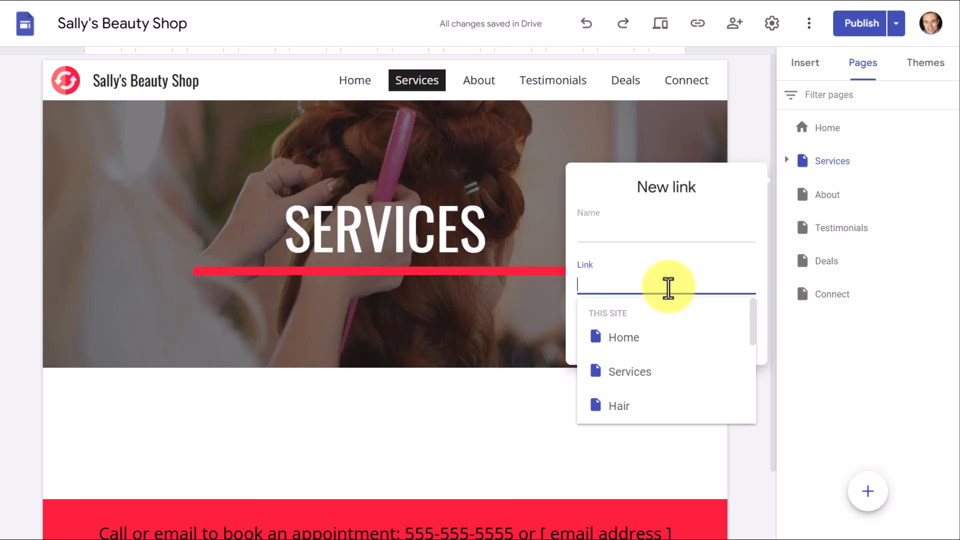
pyautogui.write('youtube')
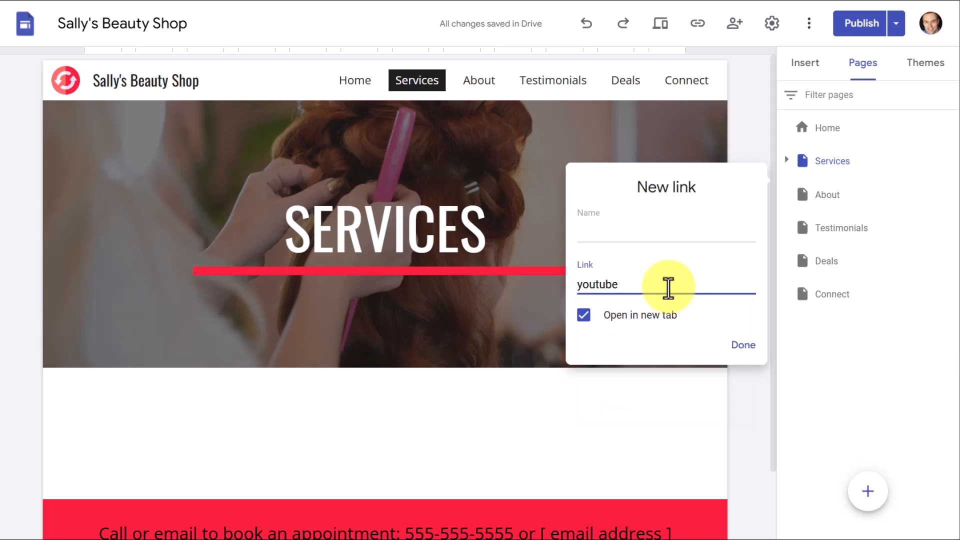
pyautogui.write('.com/simpletivity')
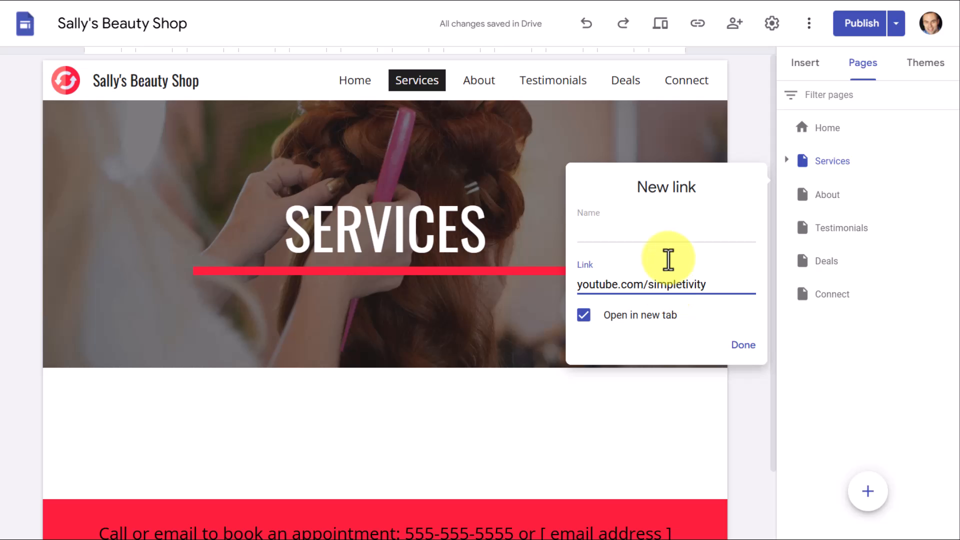
pyautogui.click(625, 234)
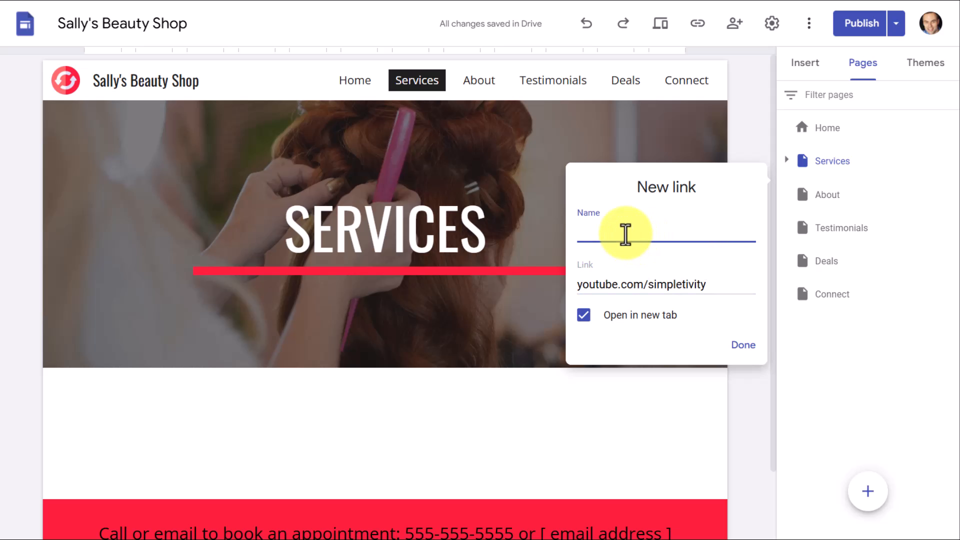
pyautogui.write('YouTube')
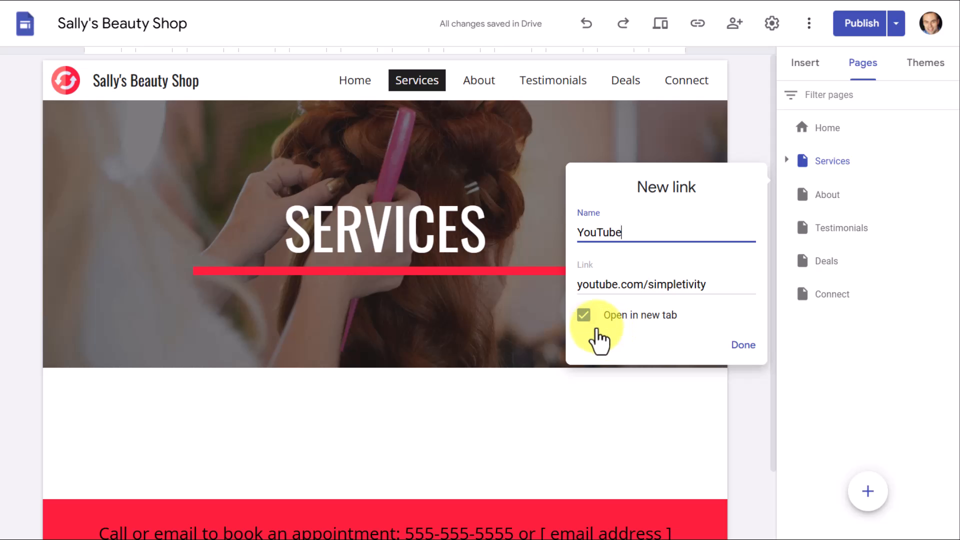
pyautogui.click(585, 321)
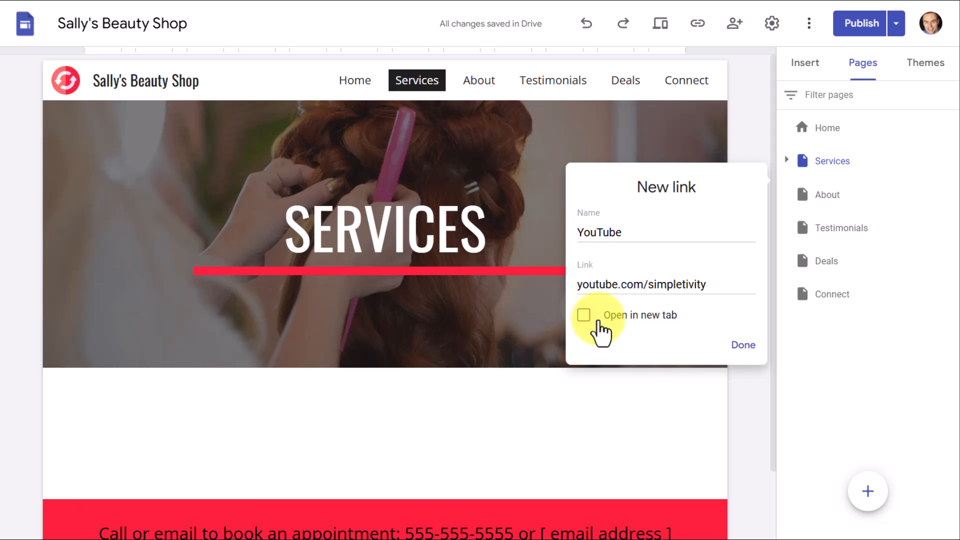
pyautogui.click(583, 316)
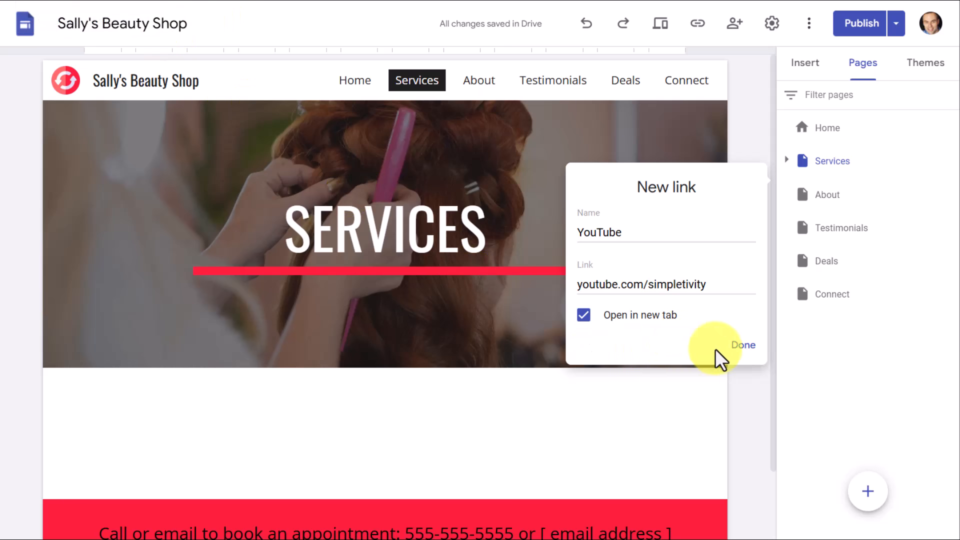
pyautogui.click(744, 346)
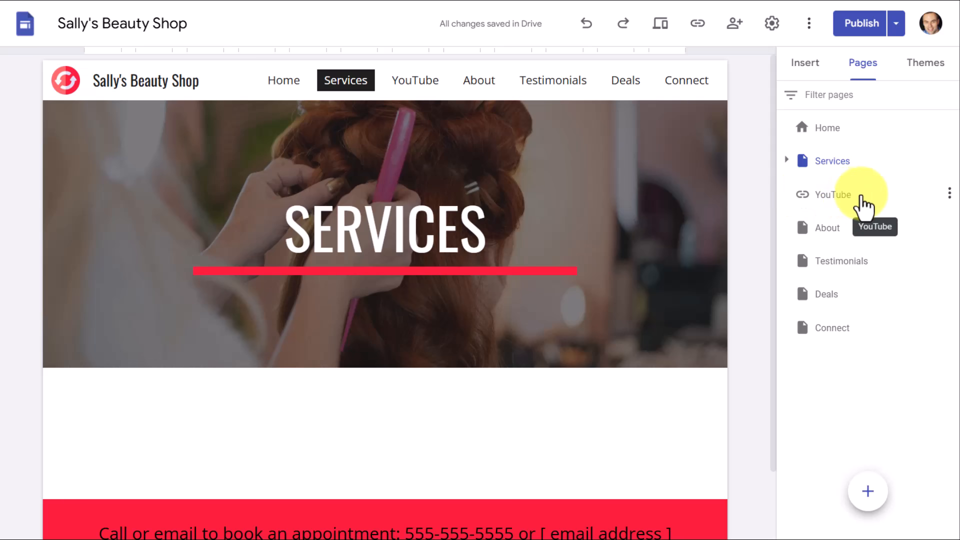
# Step: Test the YouTube navigation link from the site header, then close the opened channel page and return to the site editor
pyautogui.click(948, 192)
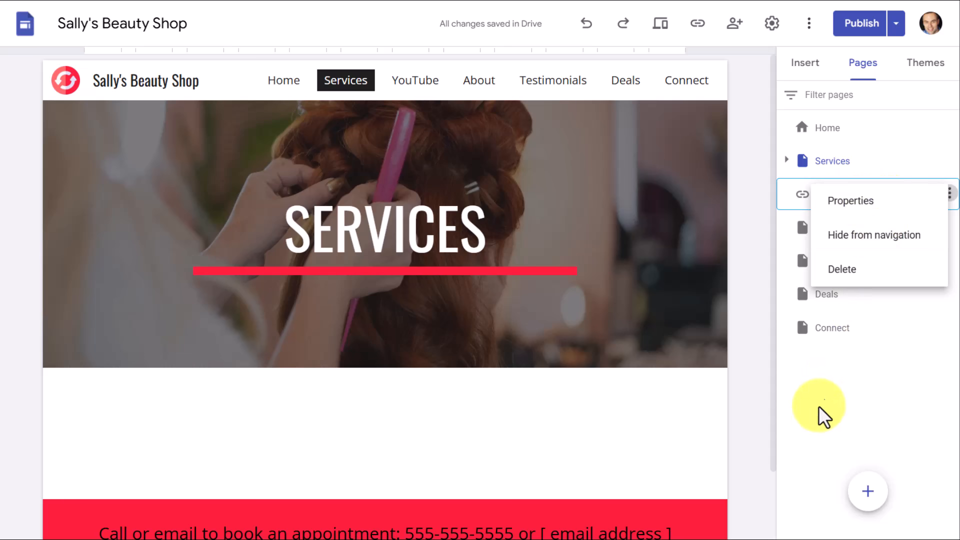
pyautogui.click(808, 439)
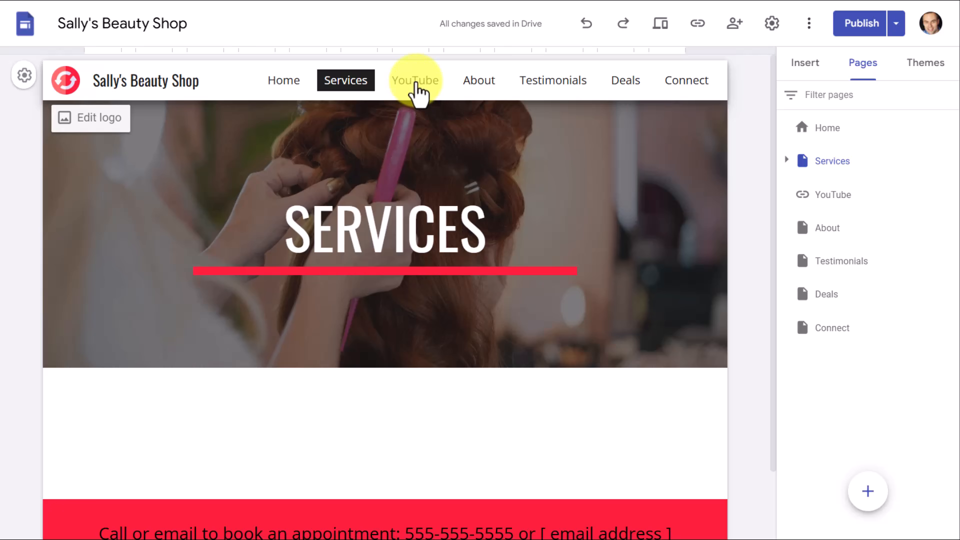
pyautogui.click(415, 86)
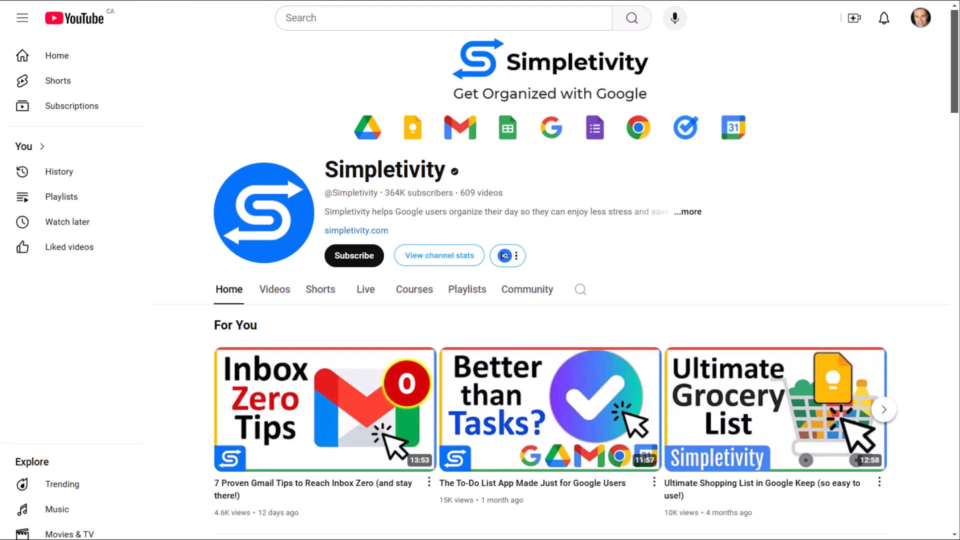
pyautogui.hotkey('ctrl', 'w')
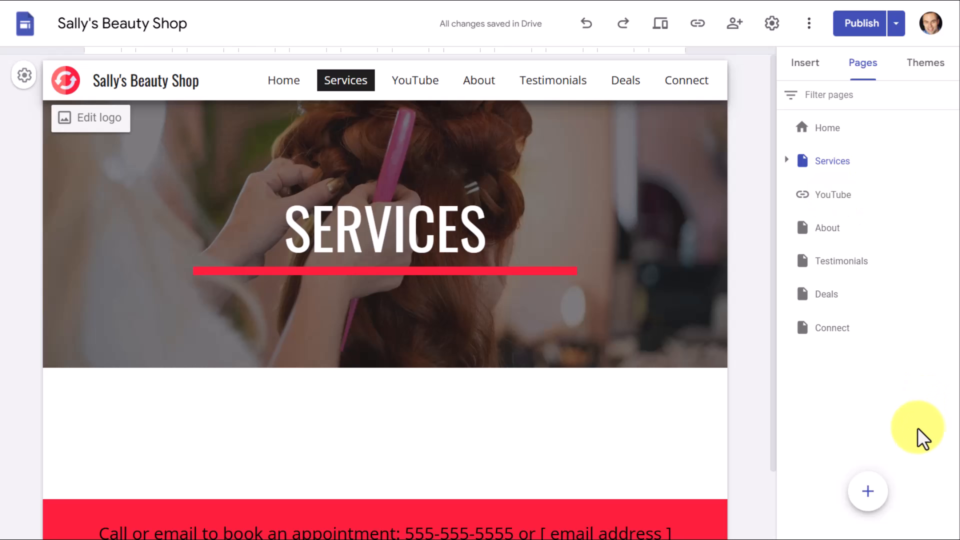
pyautogui.moveTo(869, 501)
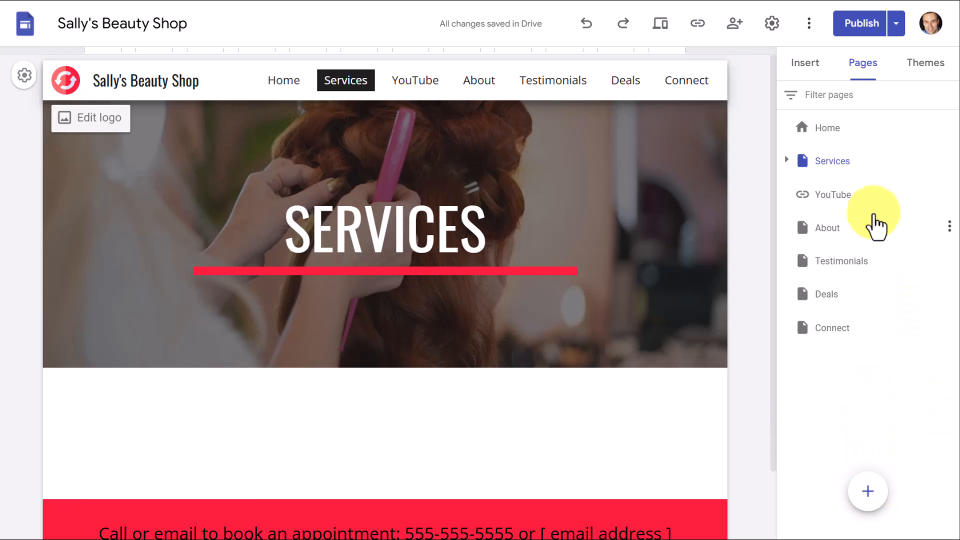
pyautogui.click(804, 65)
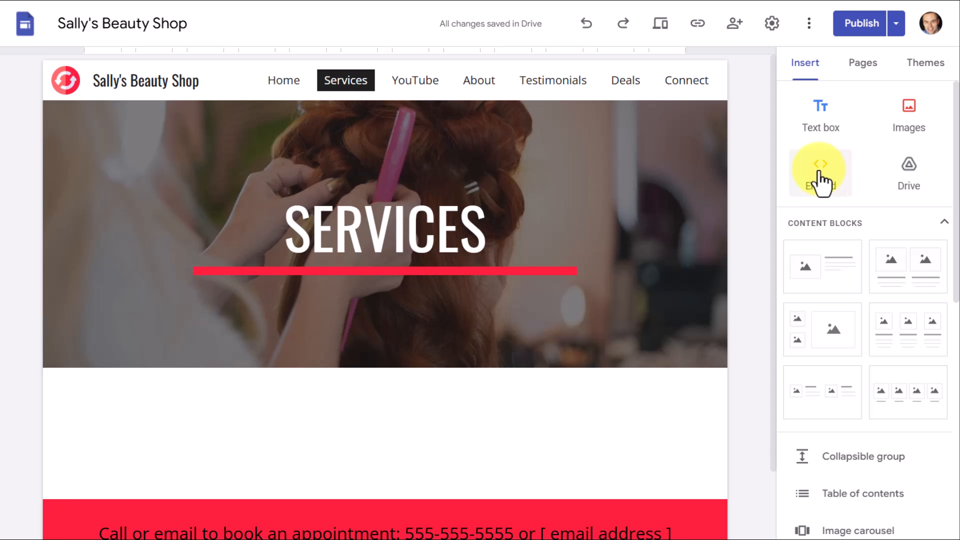
pyautogui.scroll(-1, 632, 277)
pyautogui.scroll(-1, 631, 277)
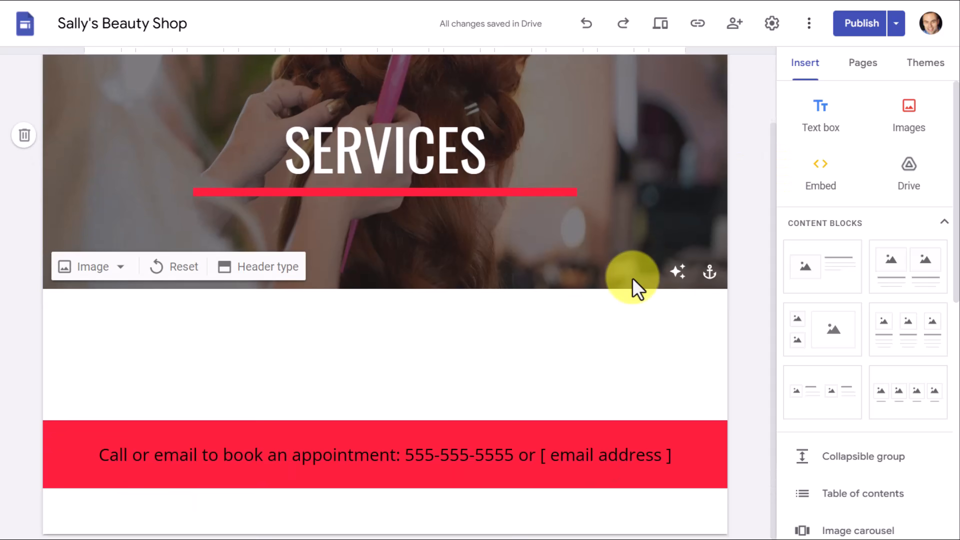
pyautogui.scroll(1, 631, 277)
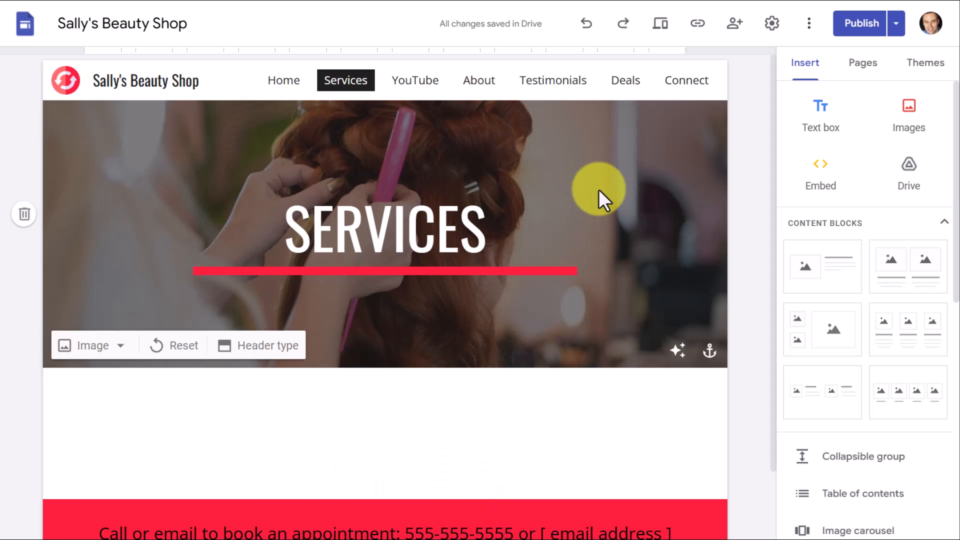
# Step: Create a new full page embed named Book a Call
pyautogui.click(863, 67)
pyautogui.moveTo(872, 494)
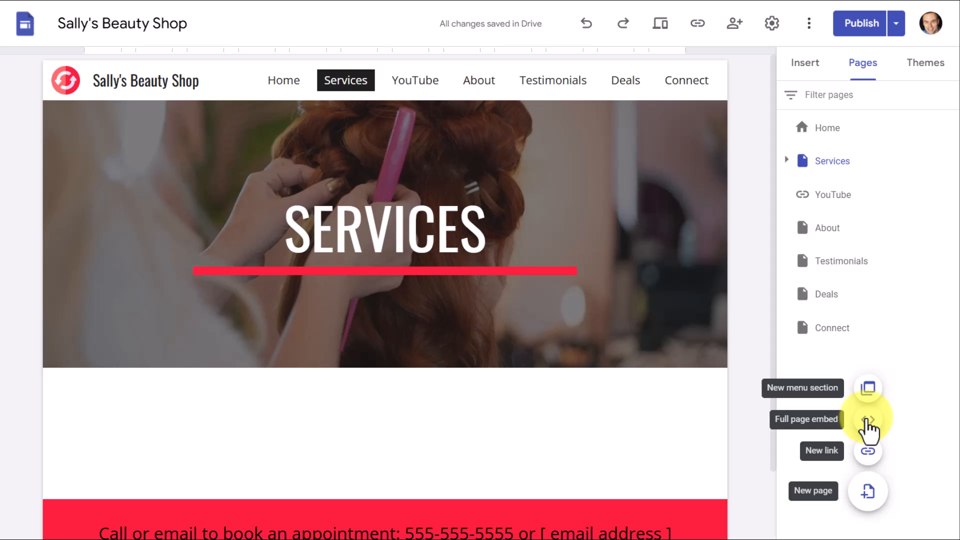
pyautogui.click(868, 423)
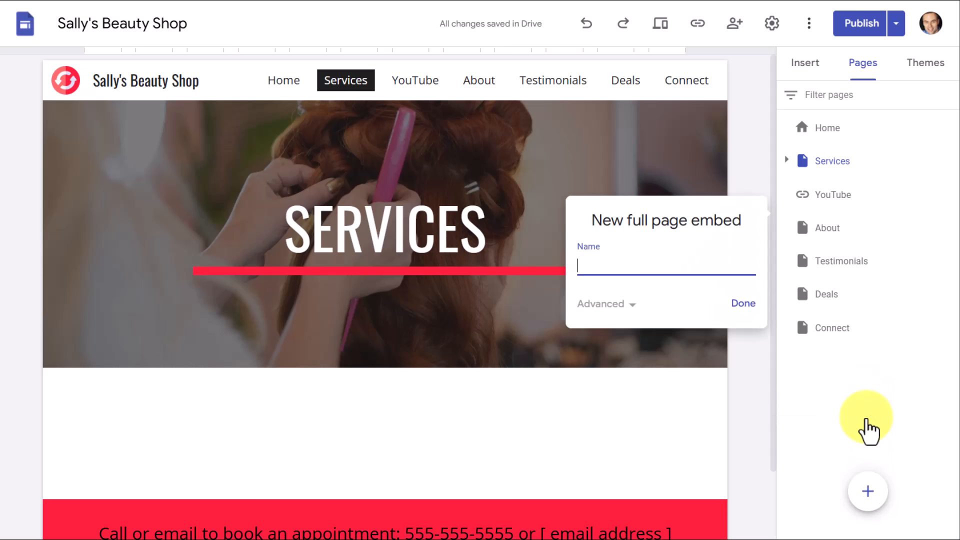
pyautogui.write('Book a Call')
pyautogui.click(749, 304)
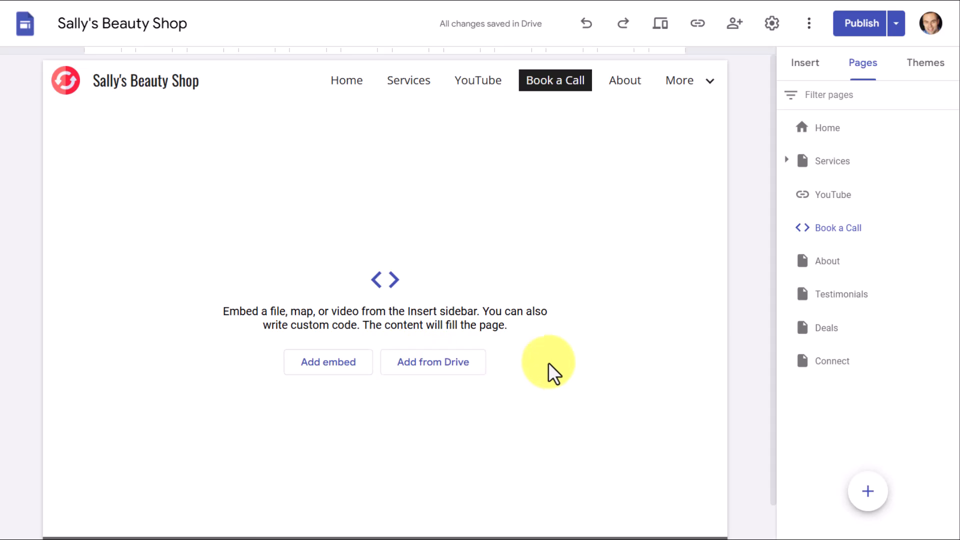
# Step: Embed the Project Request form from the recent Google Drive files on the Book a Call page
pyautogui.click(429, 361)
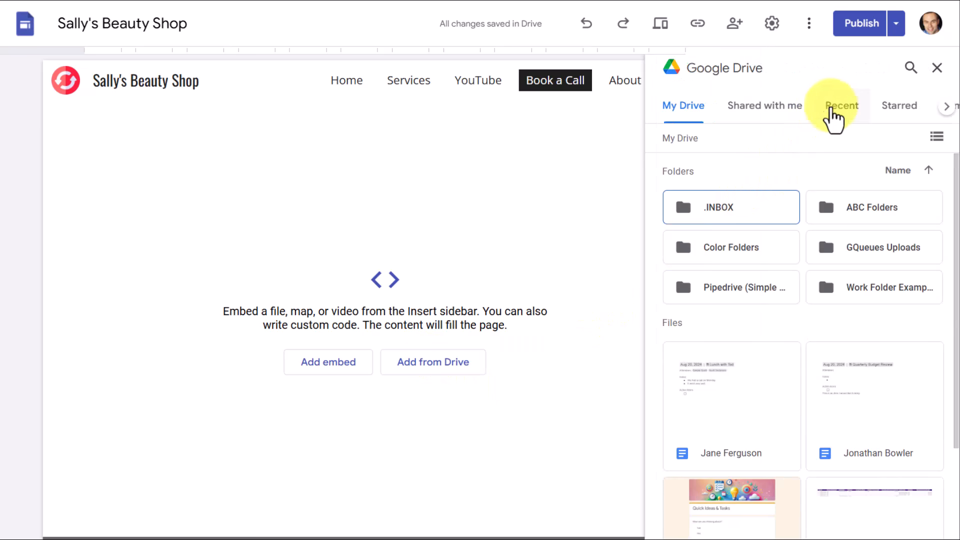
pyautogui.click(840, 106)
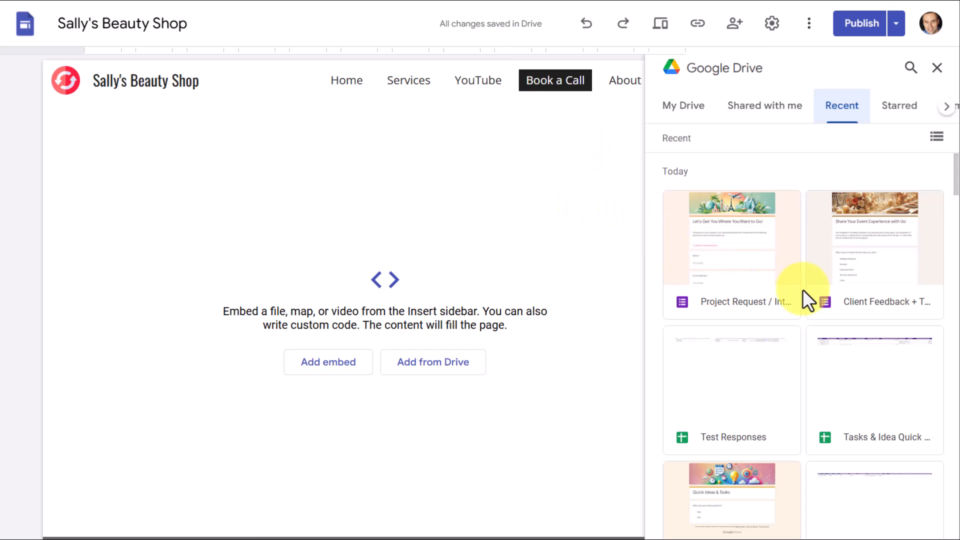
pyautogui.scroll(-3, 803, 289)
pyautogui.scroll(-2, 802, 289)
pyautogui.scroll(5, 802, 289)
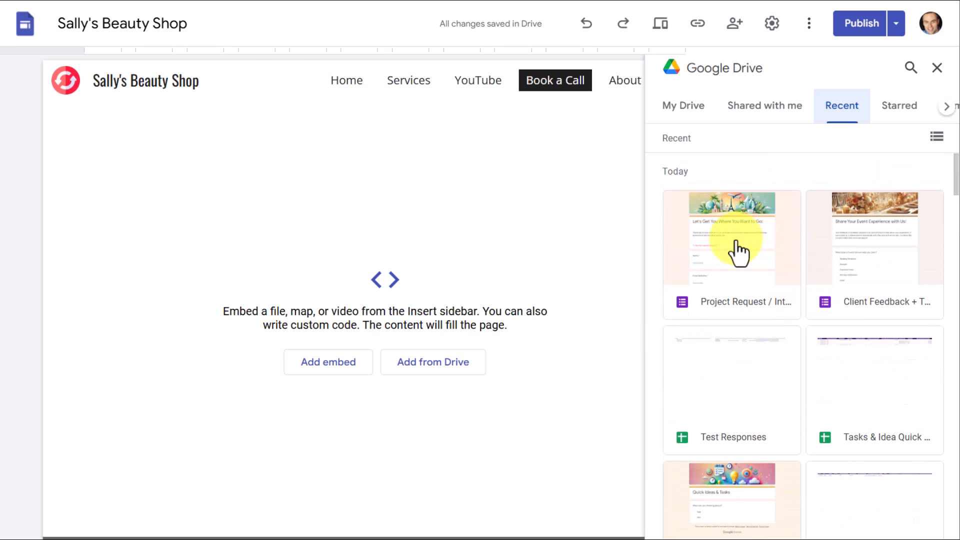
pyautogui.click(738, 252)
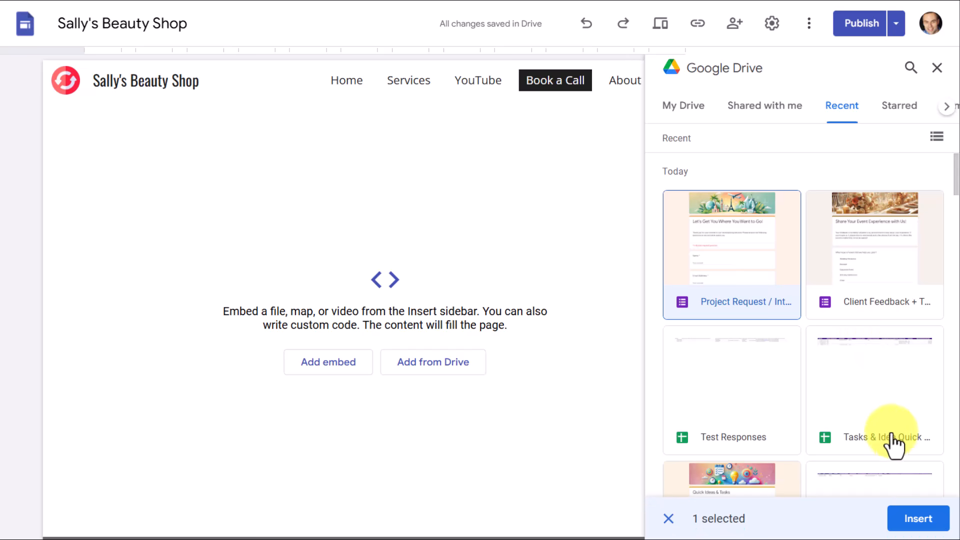
pyautogui.click(921, 507)
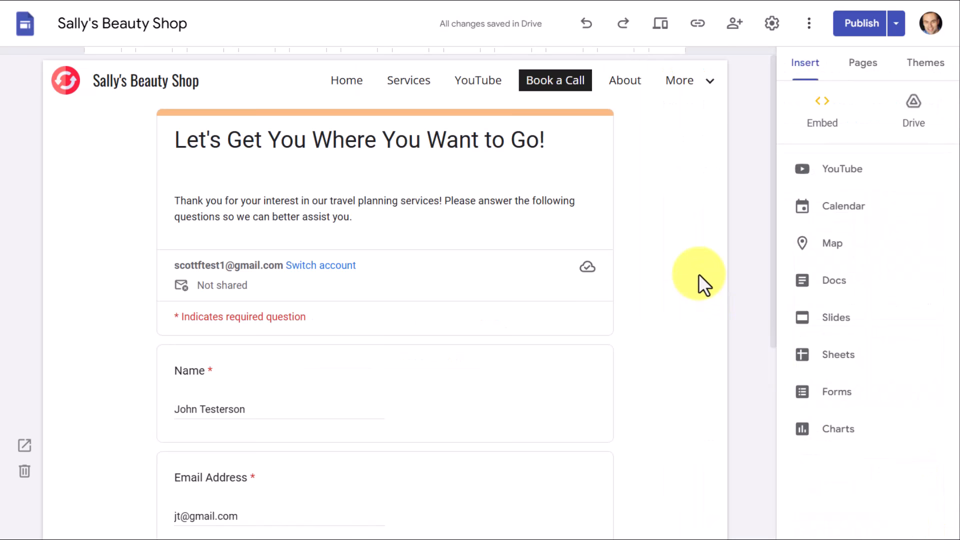
# Step: Review how the embedded form and its questions fill the Book a Call page
pyautogui.scroll(-6, 677, 244)
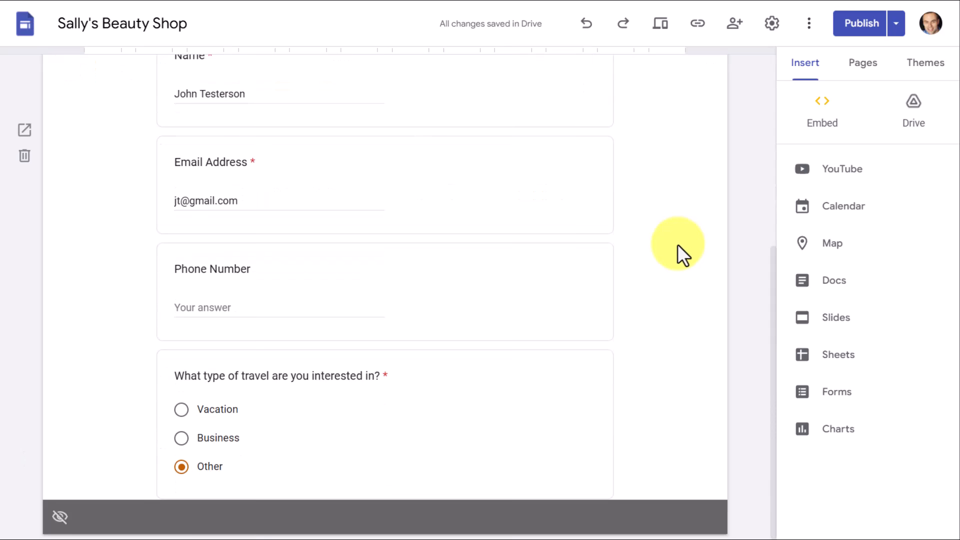
pyautogui.scroll(6, 677, 244)
pyautogui.scroll(-6, 645, 328)
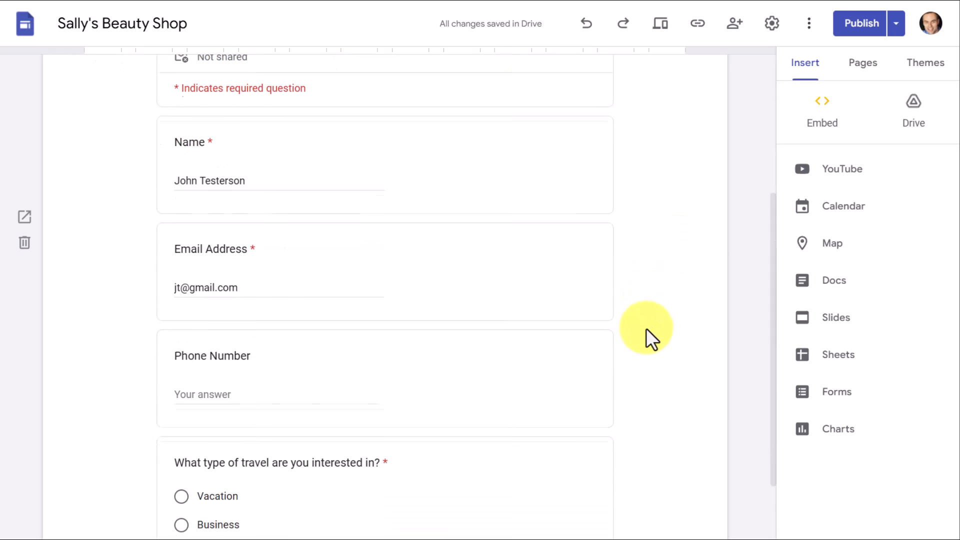
pyautogui.scroll(6, 646, 328)
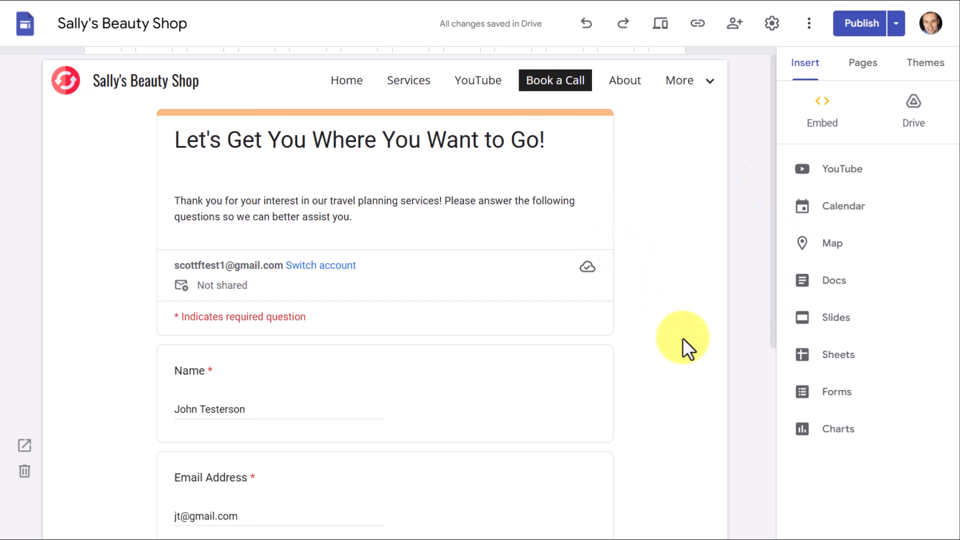
pyautogui.scroll(-5, 680, 360)
pyautogui.scroll(5, 681, 360)
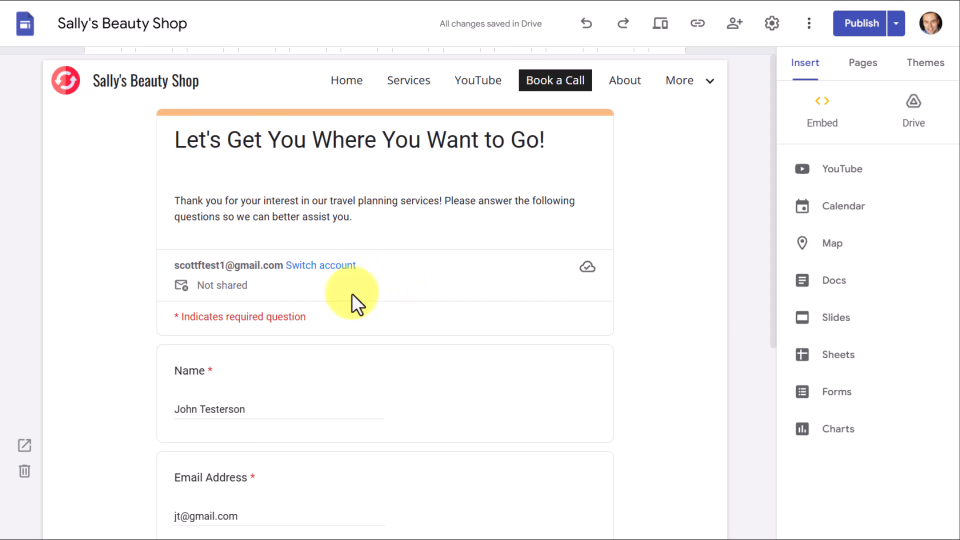
# Step: Remove the embedded form from the Book a Call page and return to the list of pages
pyautogui.click(24, 472)
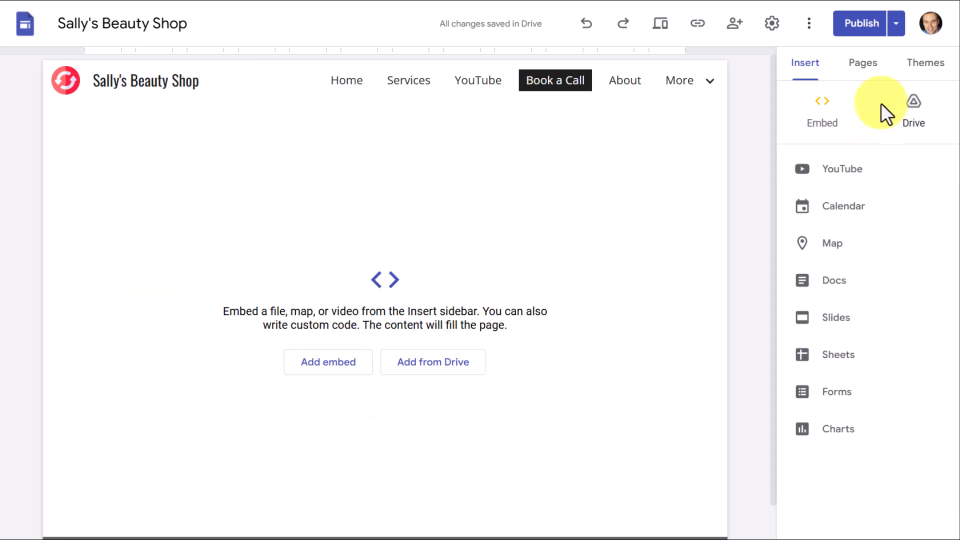
pyautogui.click(871, 71)
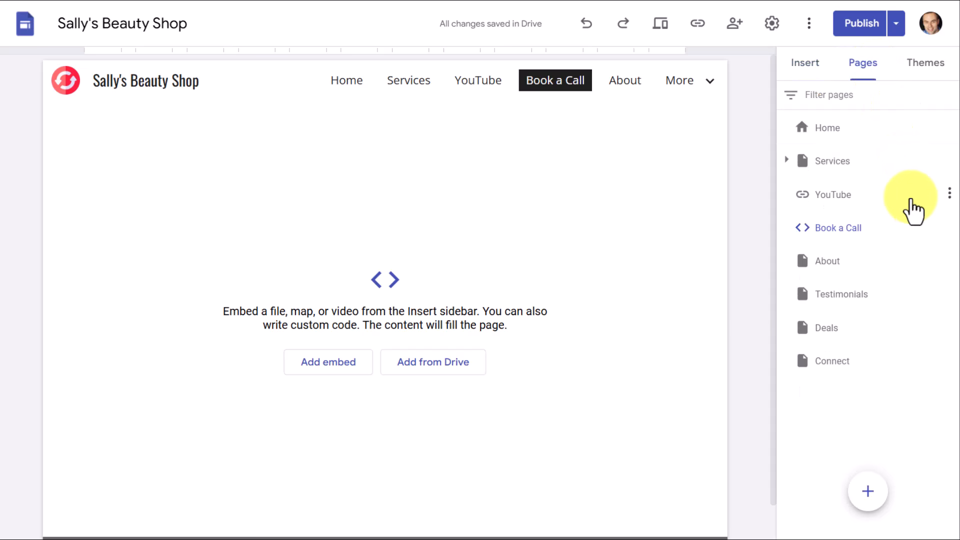
pyautogui.click(946, 234)
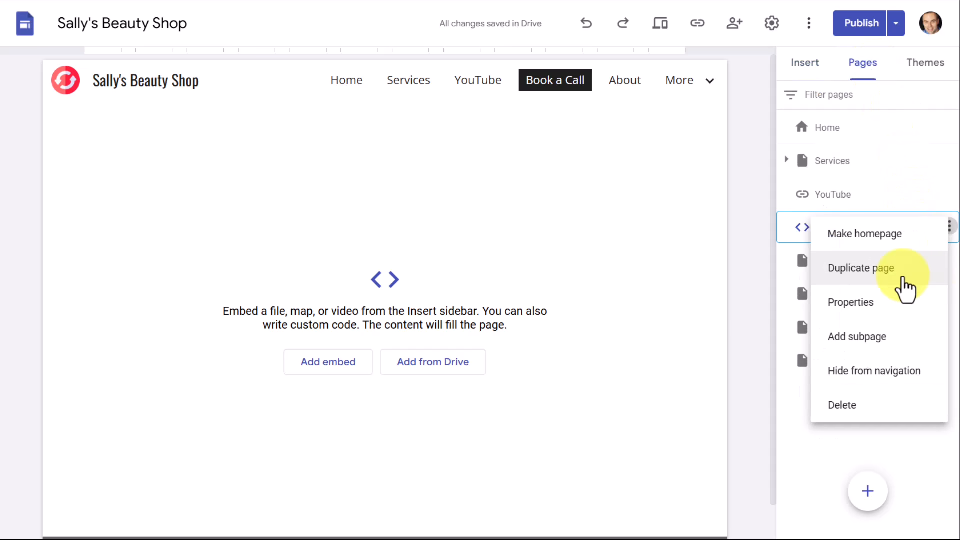
pyautogui.click(790, 447)
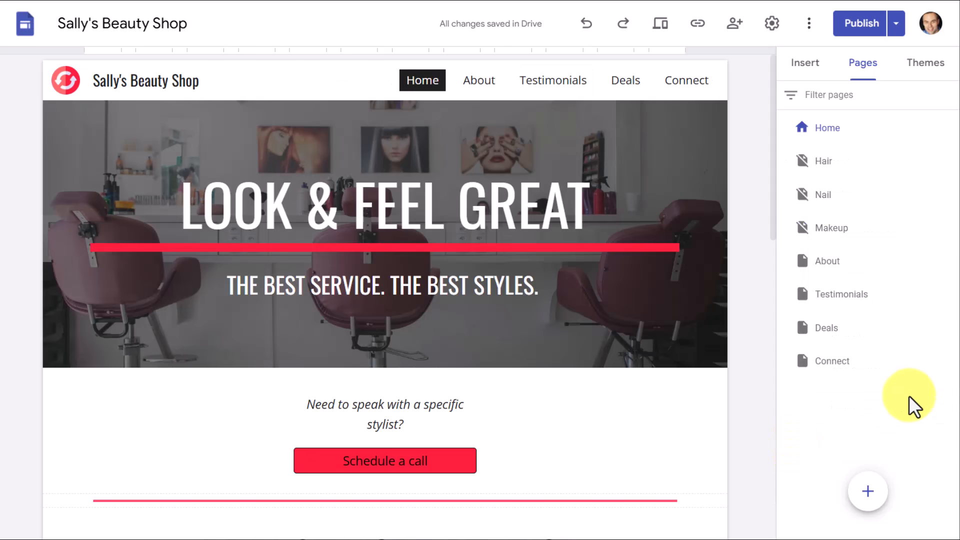
# Step: Create a new menu section named Services and place it directly below Home
pyautogui.moveTo(866, 493)
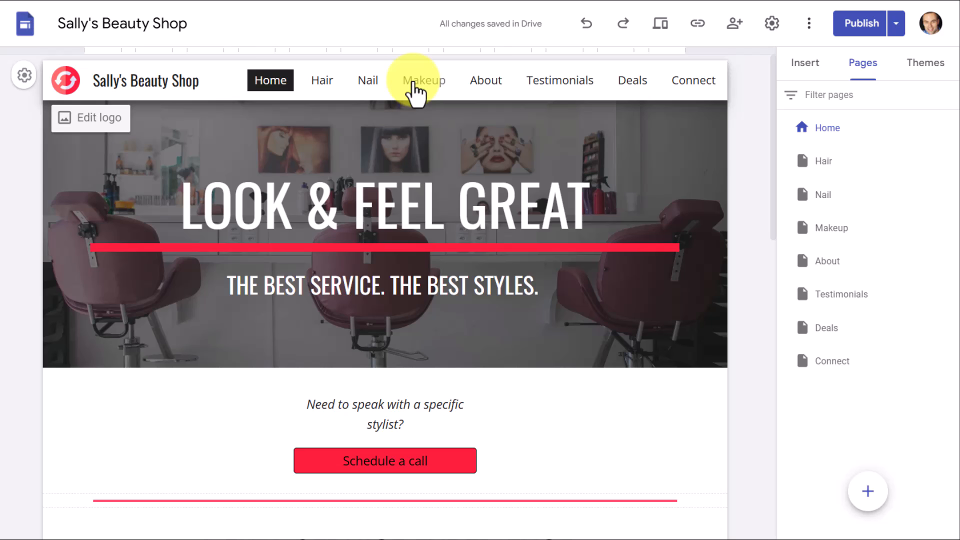
pyautogui.moveTo(868, 494)
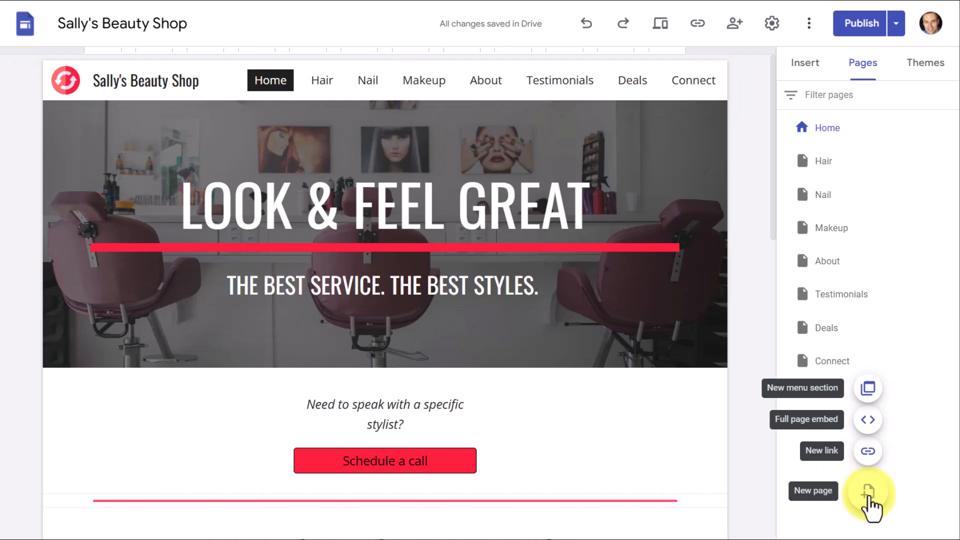
pyautogui.click(868, 388)
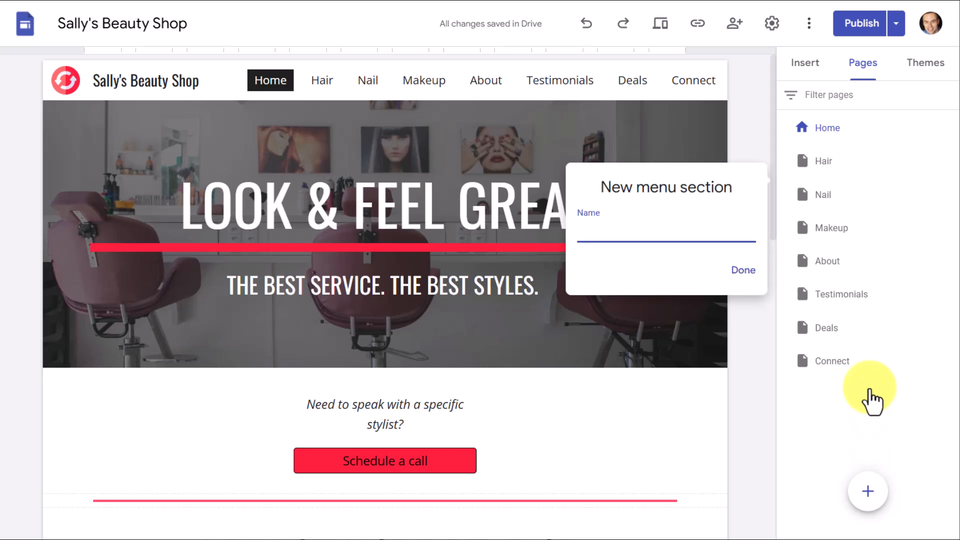
pyautogui.write('Services')
pyautogui.click(742, 272)
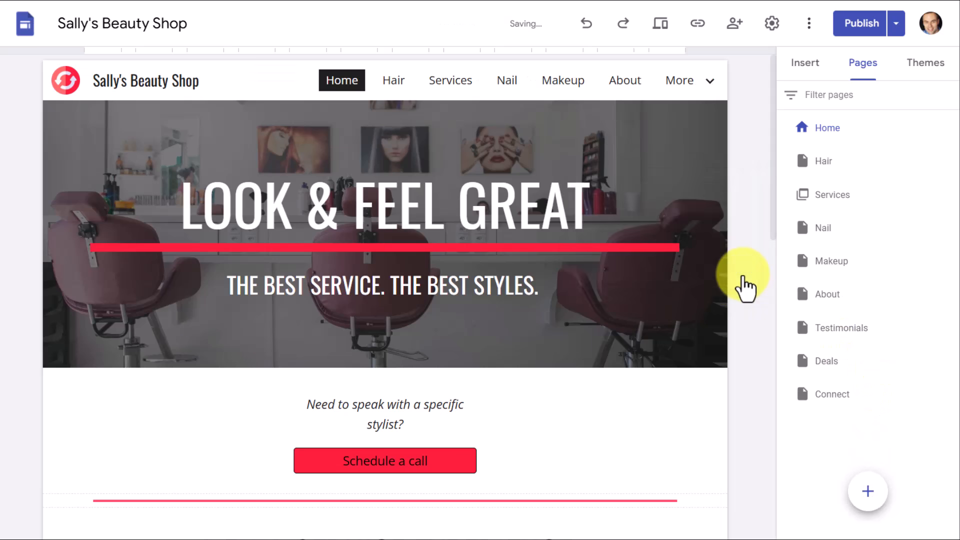
pyautogui.moveTo(833, 201); pyautogui.dragTo(836, 144)
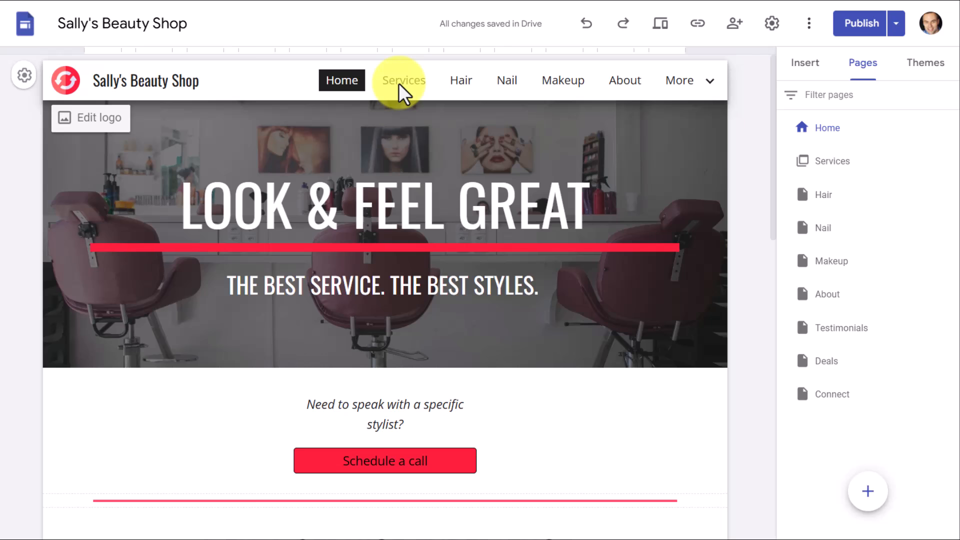
# Step: Nest the Hair, Nail and Makeup pages under the Services menu section
pyautogui.moveTo(822, 196); pyautogui.dragTo(844, 170)
pyautogui.moveTo(829, 234); pyautogui.dragTo(835, 173)
pyautogui.moveTo(830, 261); pyautogui.dragTo(844, 182)
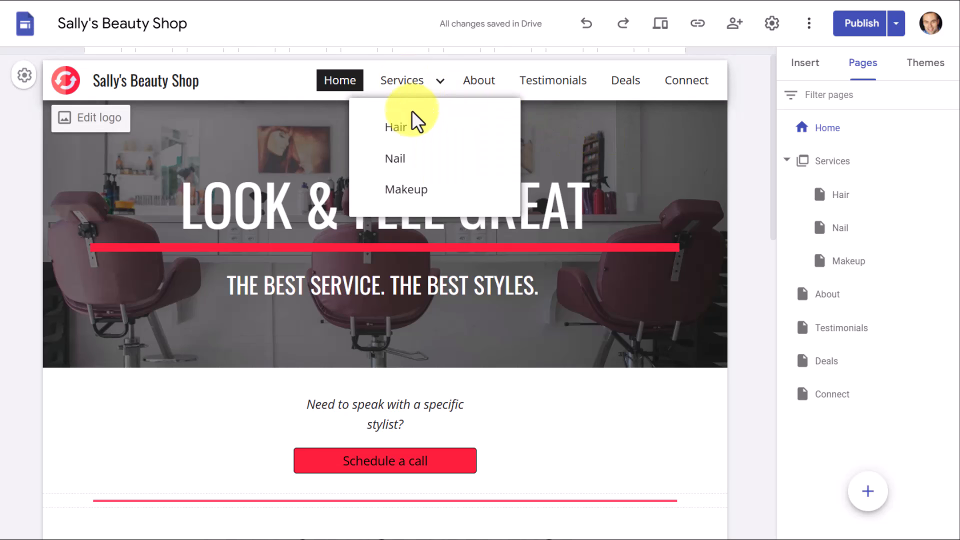
# Step: Check the Services dropdown in the site header by opening the Nail page and the Hair page from it
pyautogui.click(395, 159)
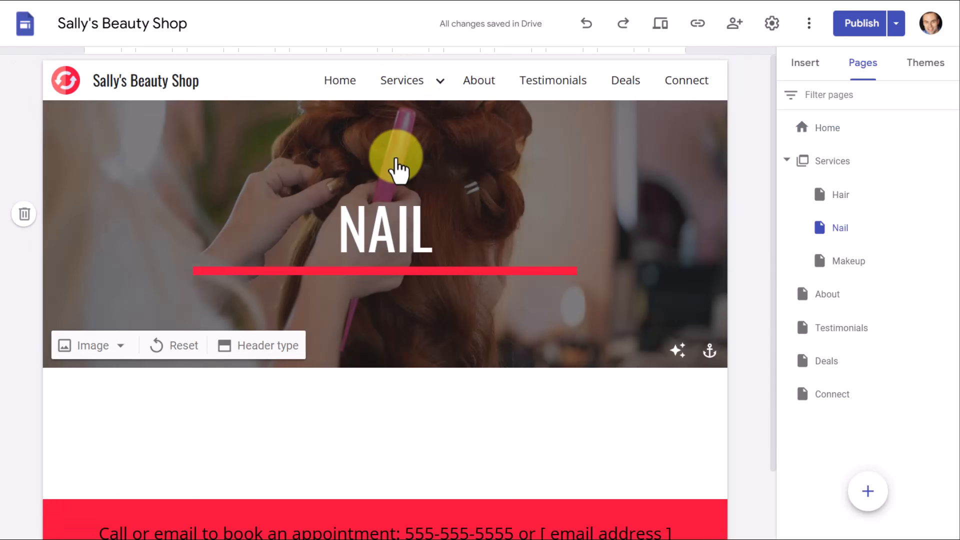
pyautogui.click(440, 90)
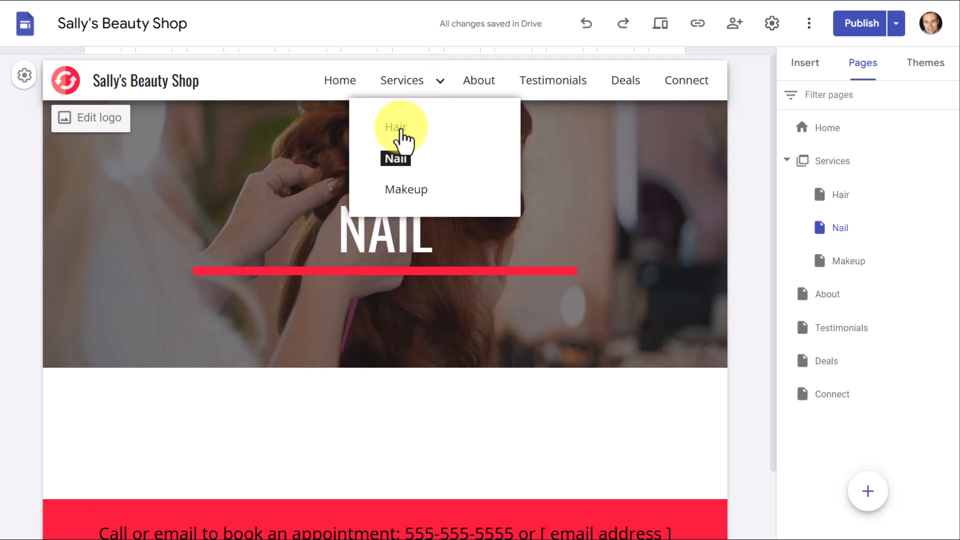
pyautogui.click(397, 129)
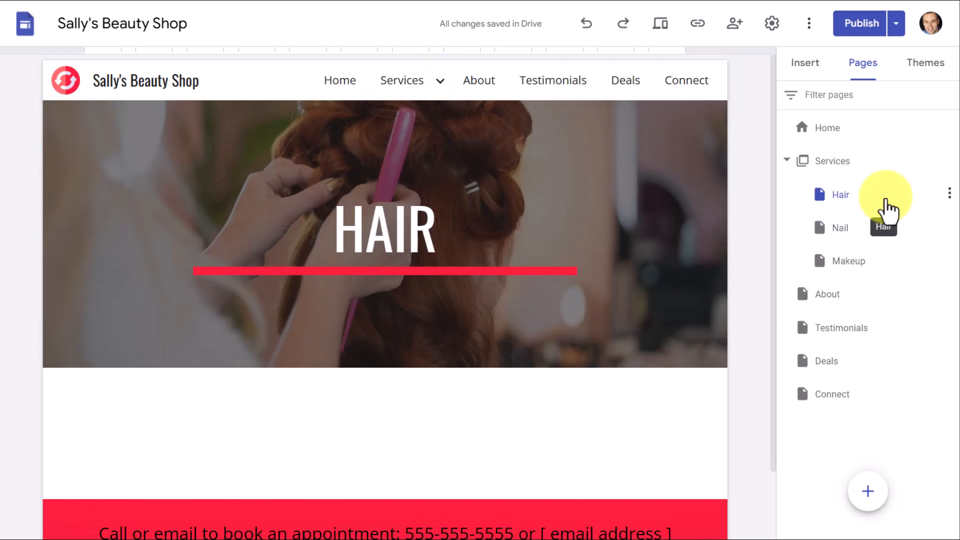
pyautogui.moveTo(868, 495)
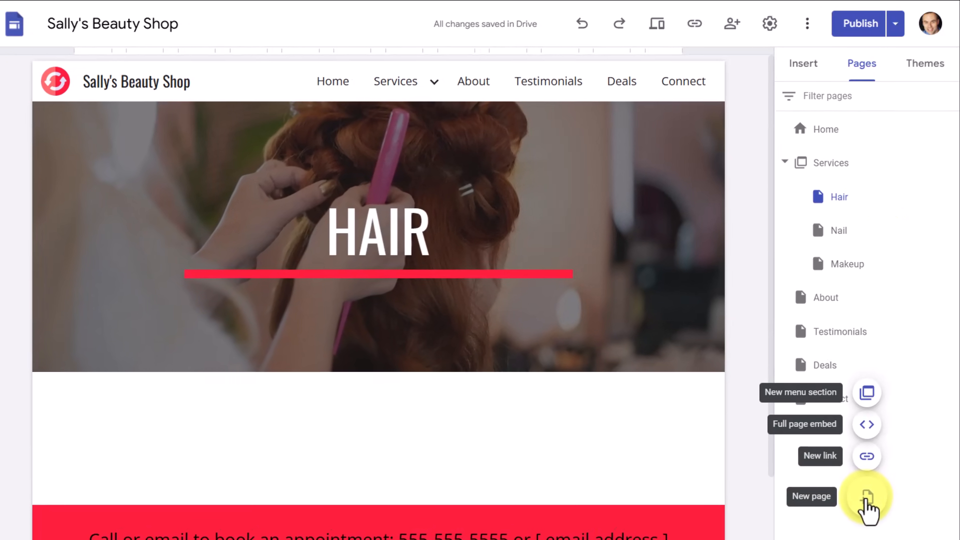